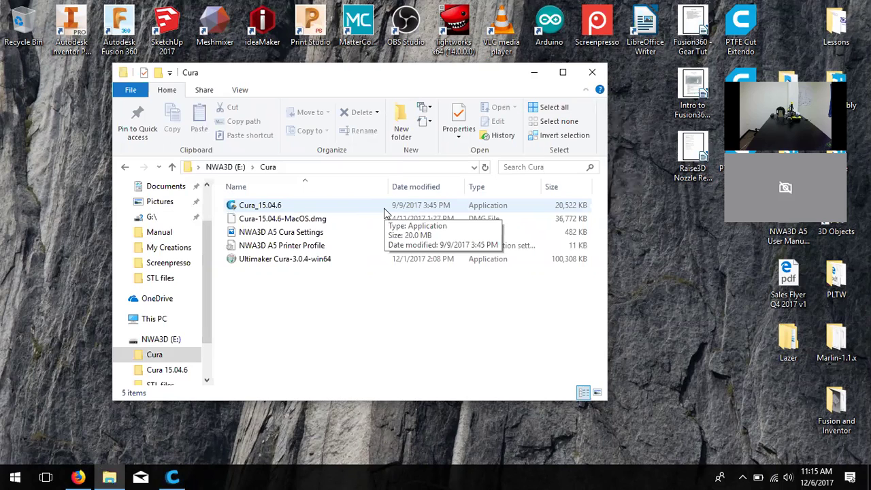
Switch to Cura 15.04.6 and start adding a new machine, advancing the wizard to the machine selection page
left_click(384, 209)
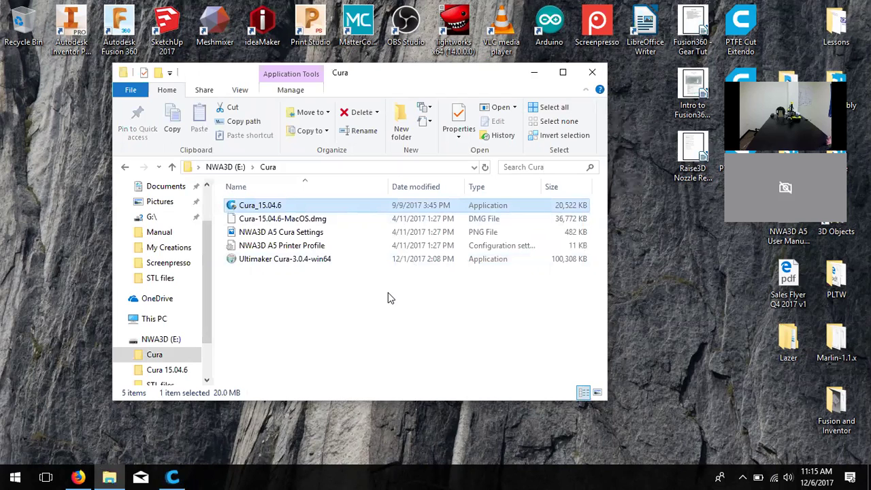
left_click(172, 476)
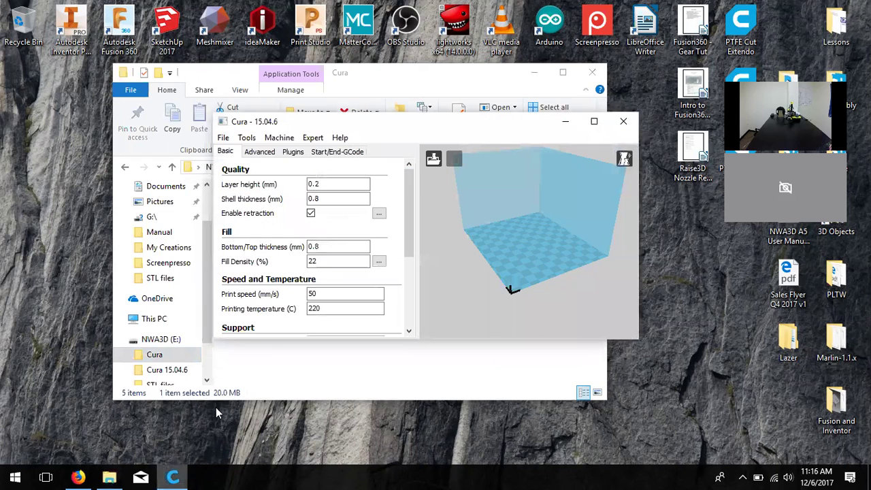
left_click(279, 138)
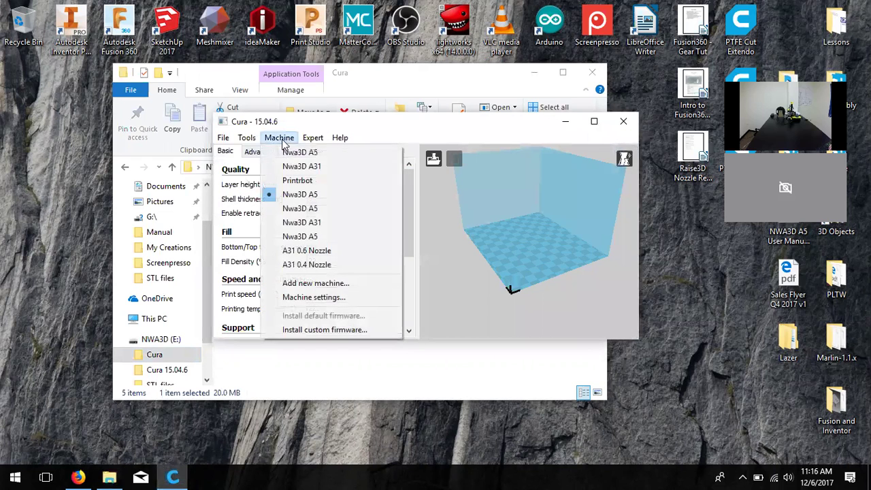
left_click(313, 283)
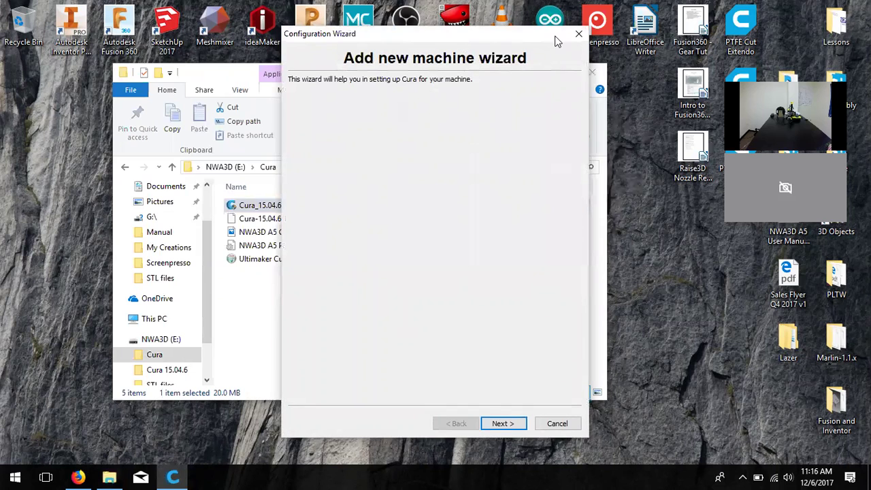
left_click(511, 447)
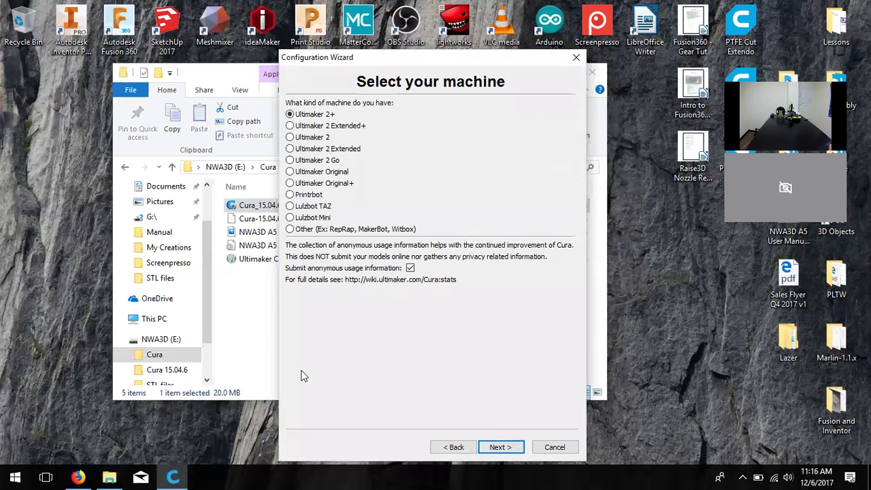
Show the contents of the NWA3D (E:) drive in File Explorer and minimize its window
left_click(246, 357)
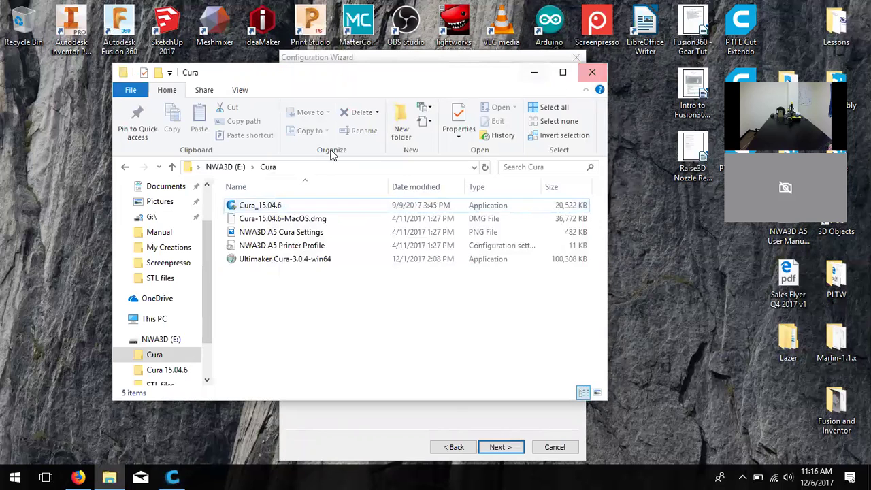
left_click(170, 339)
left_click(536, 72)
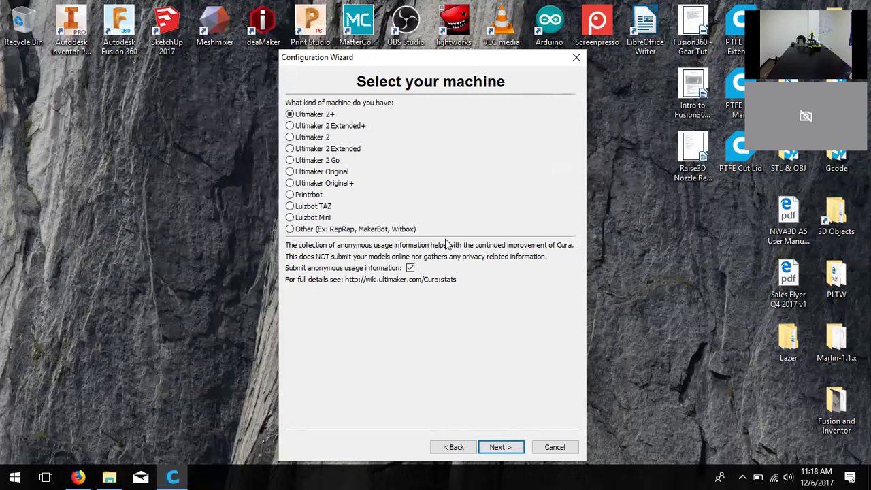
Choose the Other machine type with the predefined Mendel profile, finish the wizard and maximize the Cura window
left_click(318, 231)
left_click(516, 448)
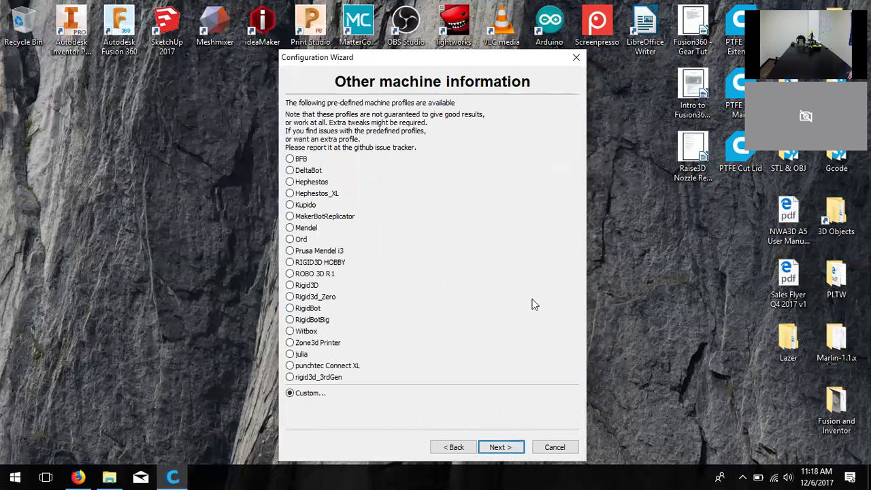
left_click(298, 230)
left_click(497, 455)
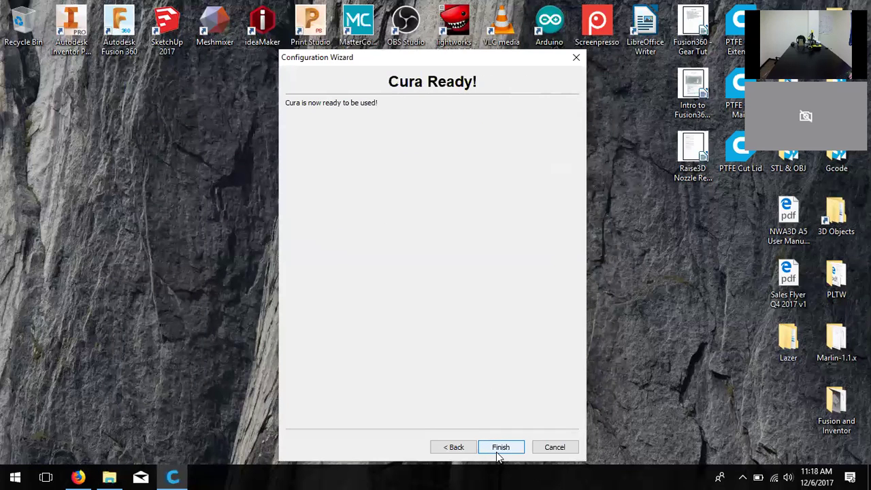
left_click(497, 452)
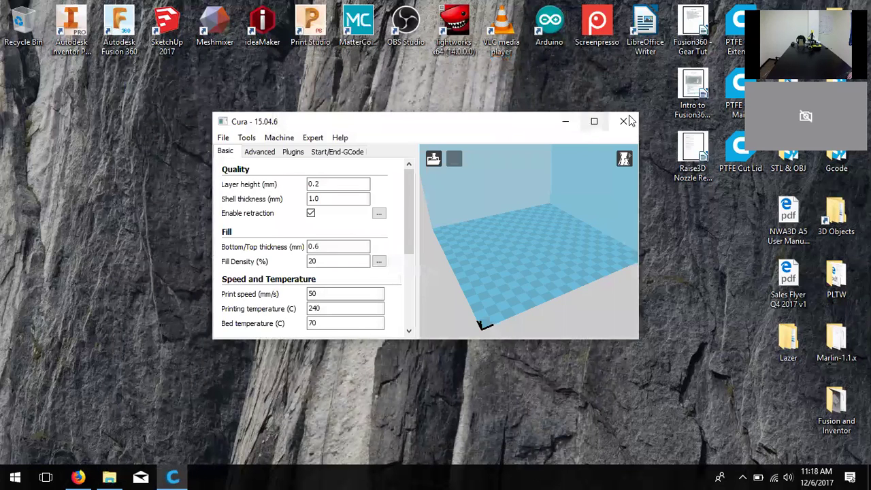
left_click(593, 121)
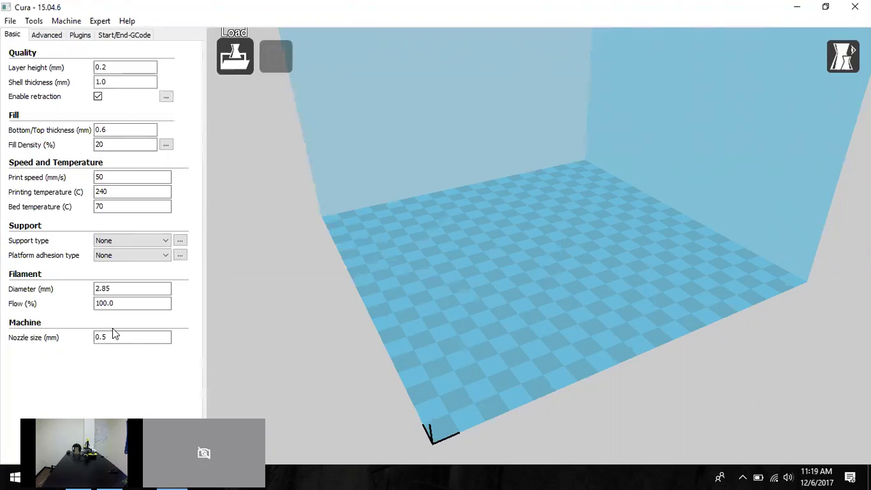
Locate the NWA3D A5 Cura Settings image in the NWA3D drive's Cura folder, and return to Cura
left_click(362, 477)
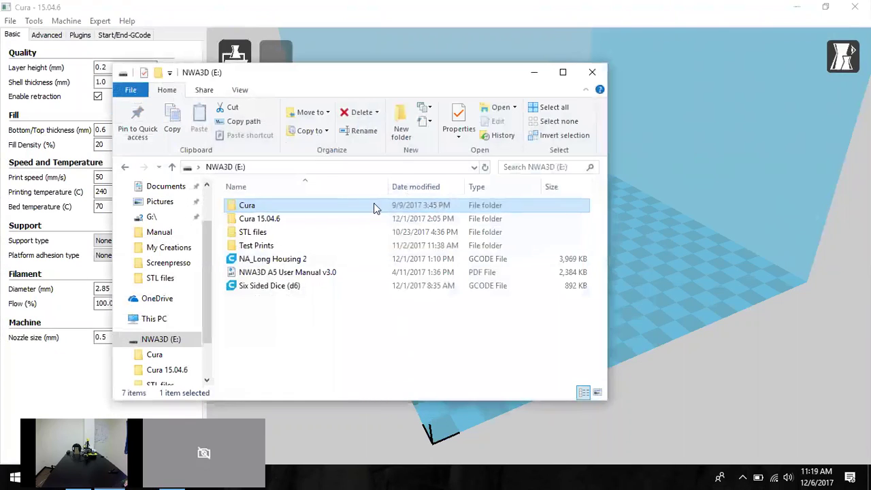
double_click(293, 204)
left_click(311, 232)
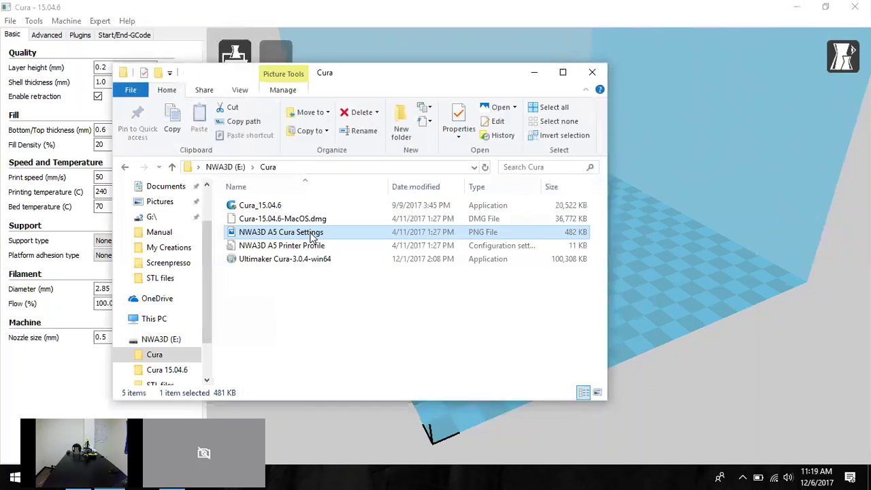
left_click(534, 72)
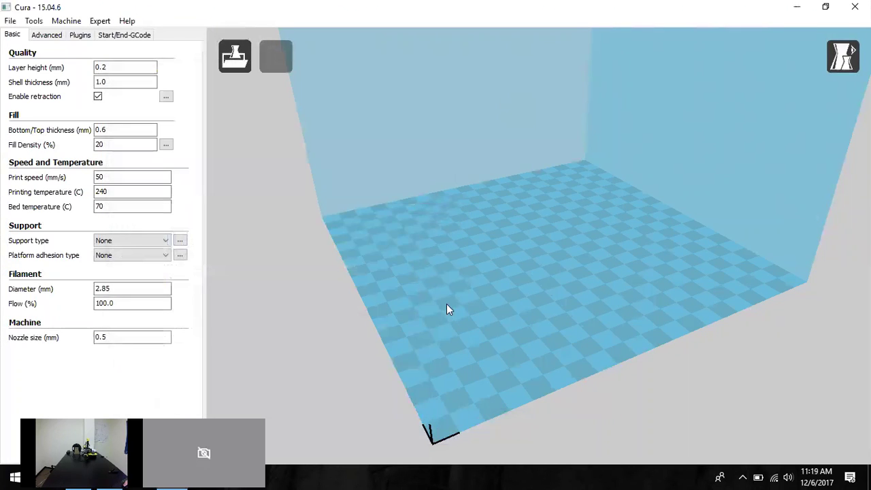
Open the machine settings for the Mendel printer and set its maximum width to 125 mm
left_click(73, 22)
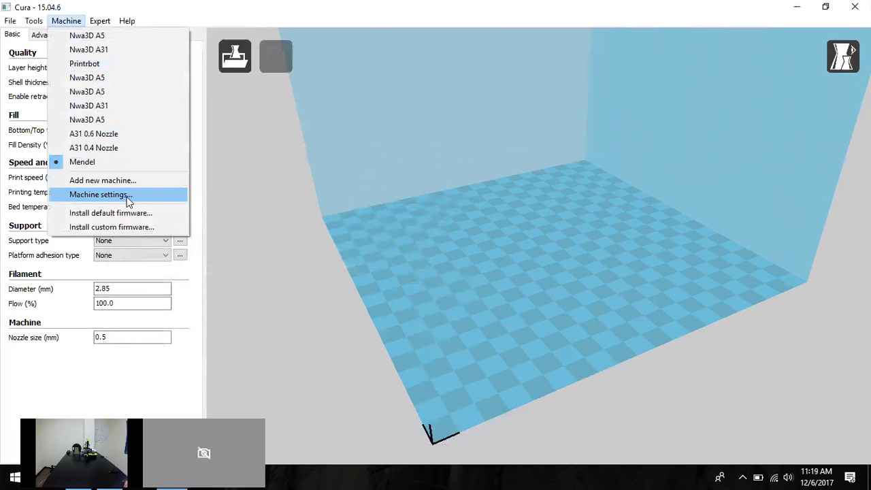
left_click(127, 196)
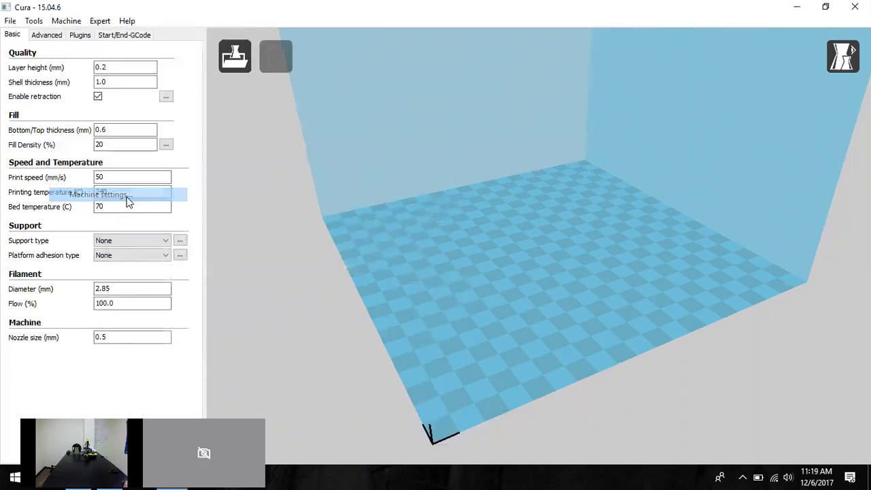
left_click_drag(509, 136, 569, 111)
left_click(451, 178)
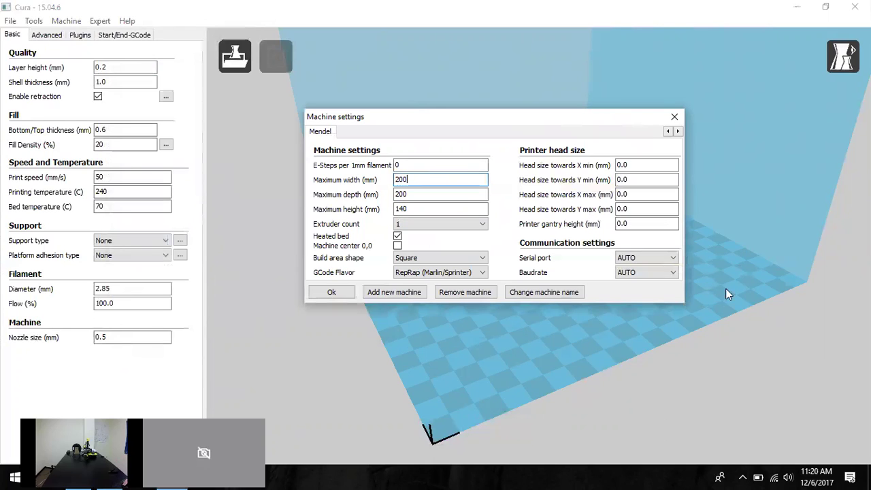
key("ctrl+a")
type("200")
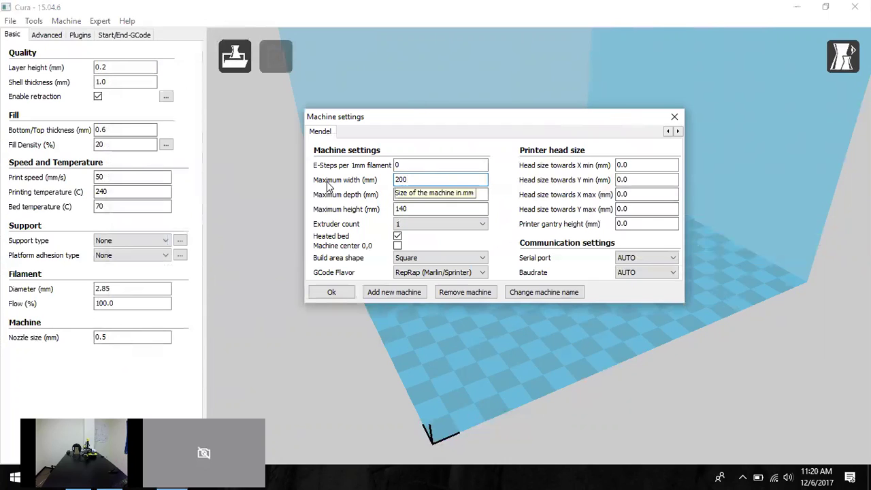
key("ctrl+a")
type("125")
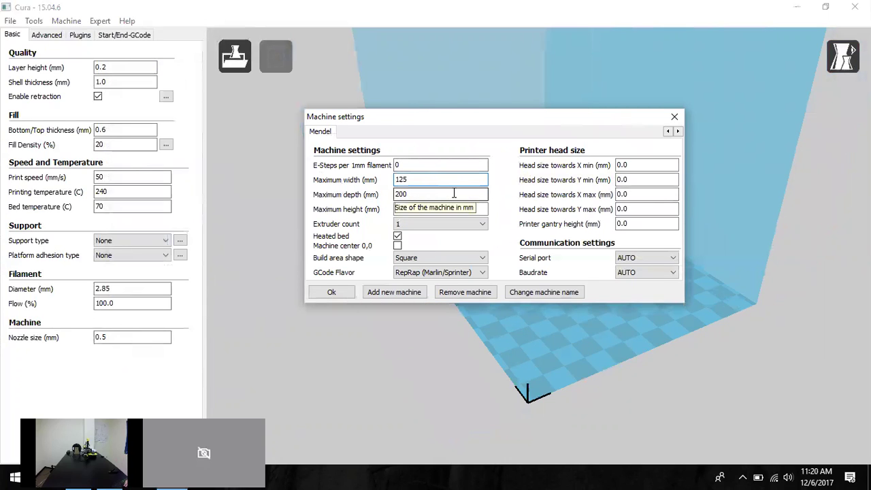
Set the machine's maximum depth to 150 mm and maximum height to 100 mm, and disable the heated bed
key("Tab")
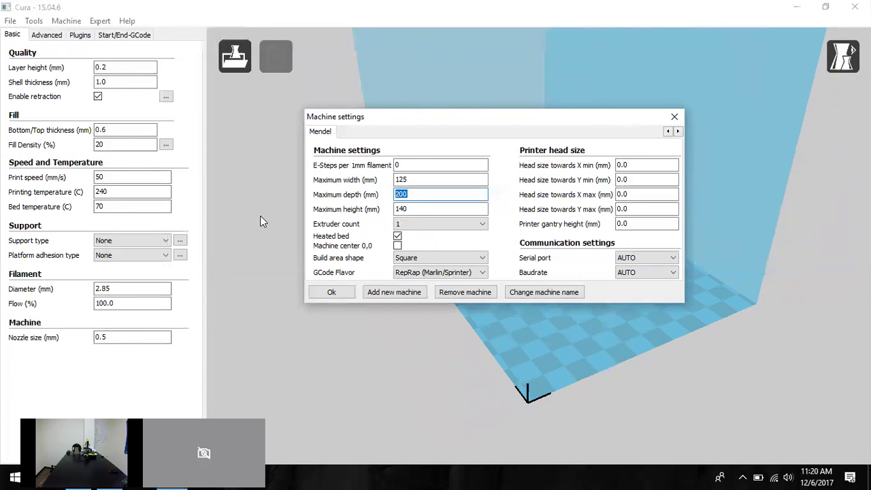
type("150")
key("Tab")
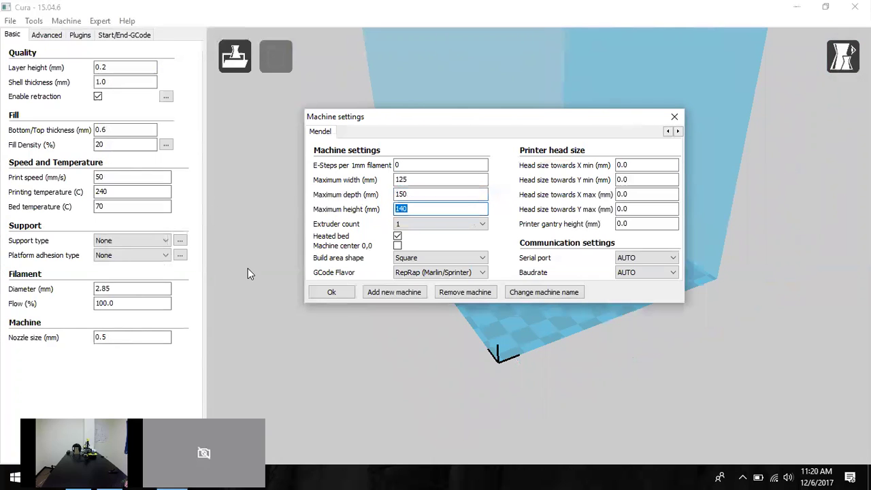
type("100")
right_click_drag(744, 221, 734, 259)
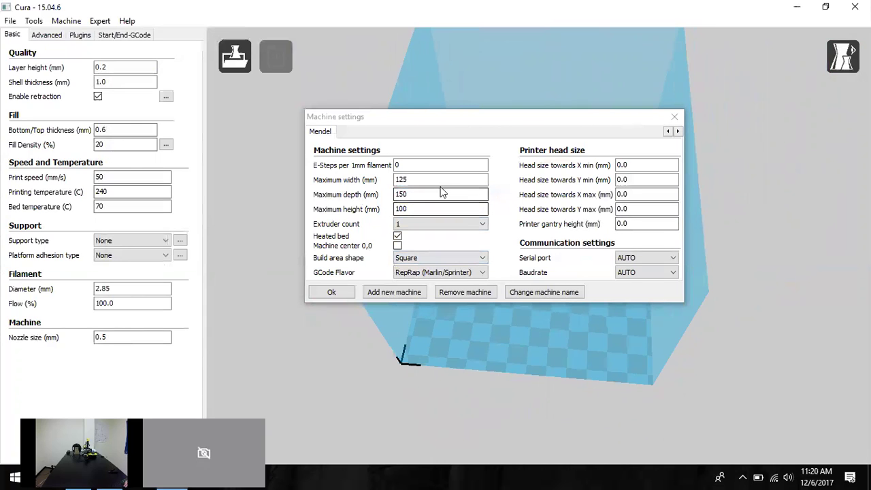
left_click(397, 238)
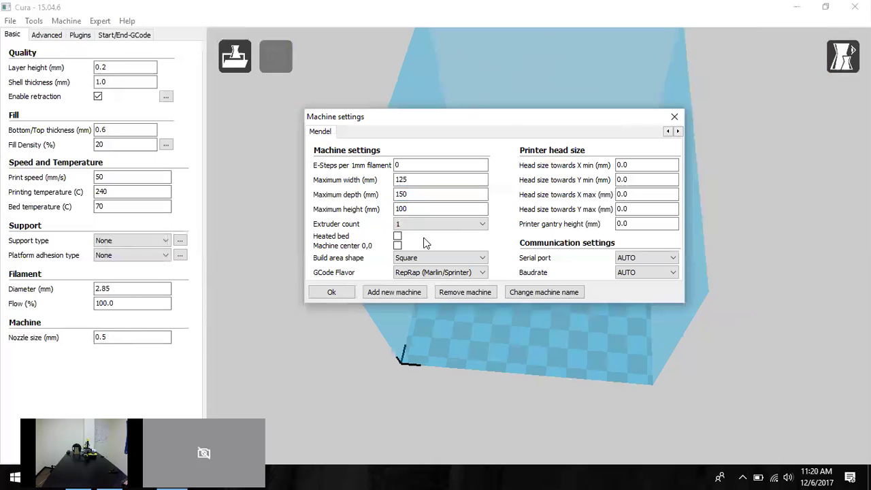
Rename the Mendel machine as NWA3D A5 and accept the machine settings
left_click(525, 292)
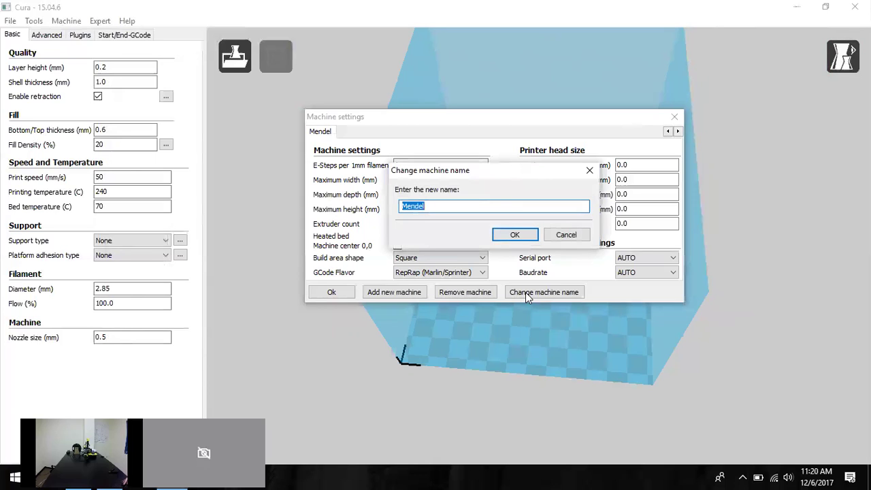
type("A5 Printer")
left_click(527, 235)
type("NWA3DA")
key("BackSpace")
type("A%")
key("BackSpace")
type("5")
left_click(515, 235)
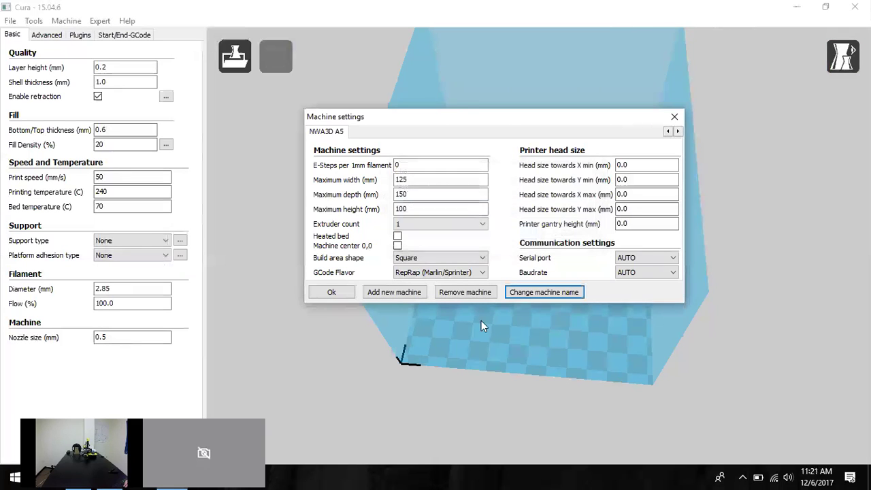
left_click(332, 292)
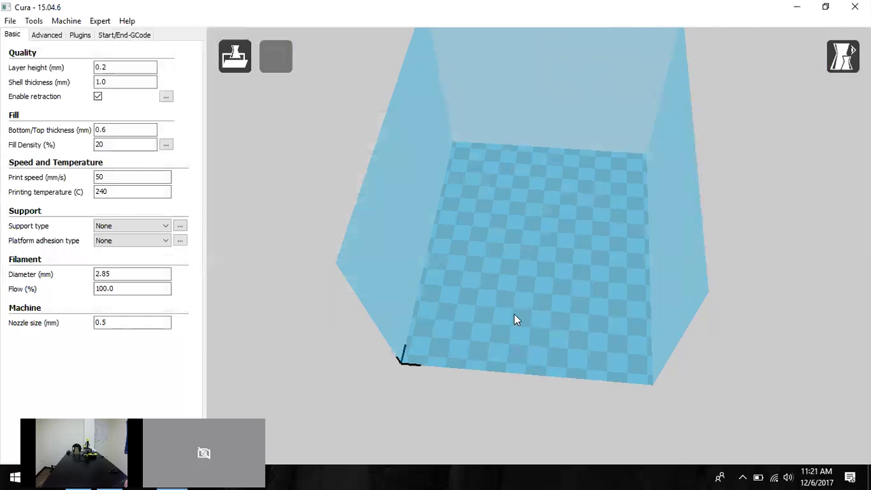
Set the print quality's layer height to 0.2 mm
left_click_drag(514, 314, 517, 293)
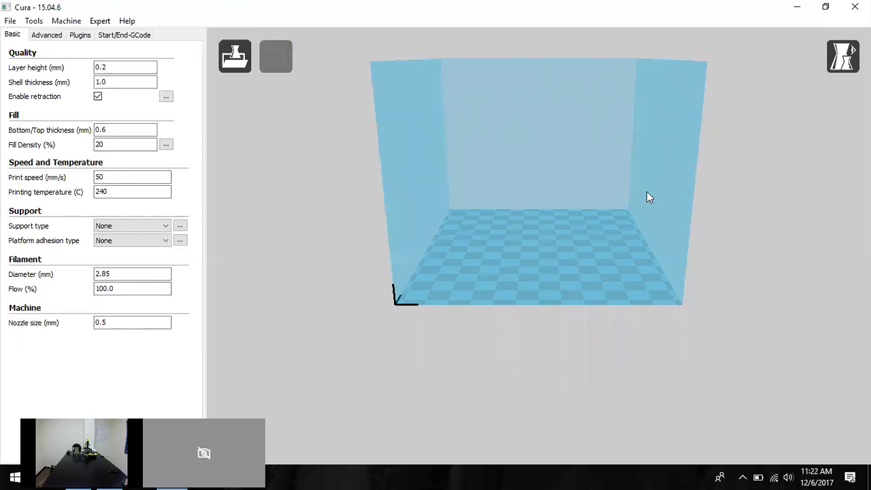
scroll(582, 269, "up", 3)
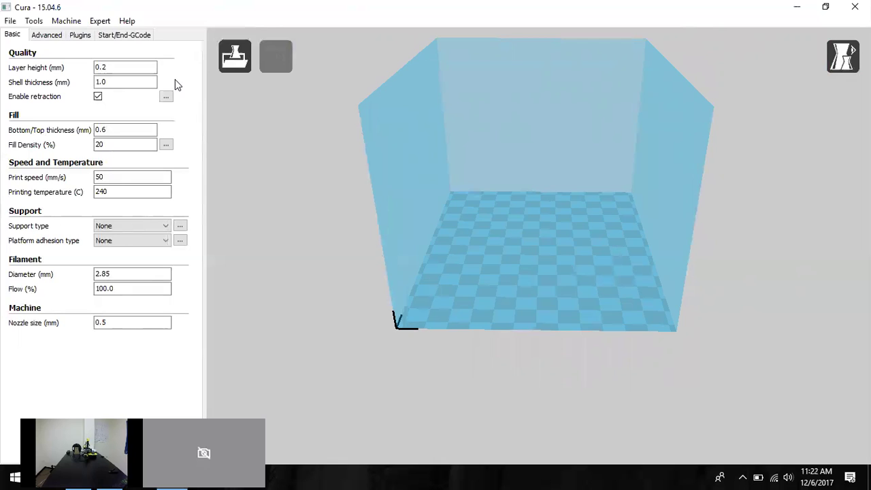
double_click(104, 67)
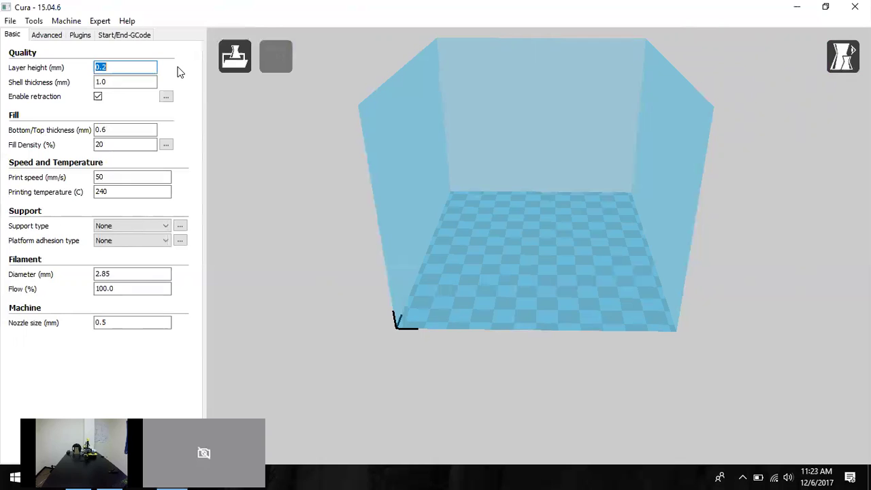
type("0.1")
key("BackSpace")
type("2")
Set the shell thickness to 0.8 mm and the bottom/top thickness to 0.8 mm
left_click(142, 82)
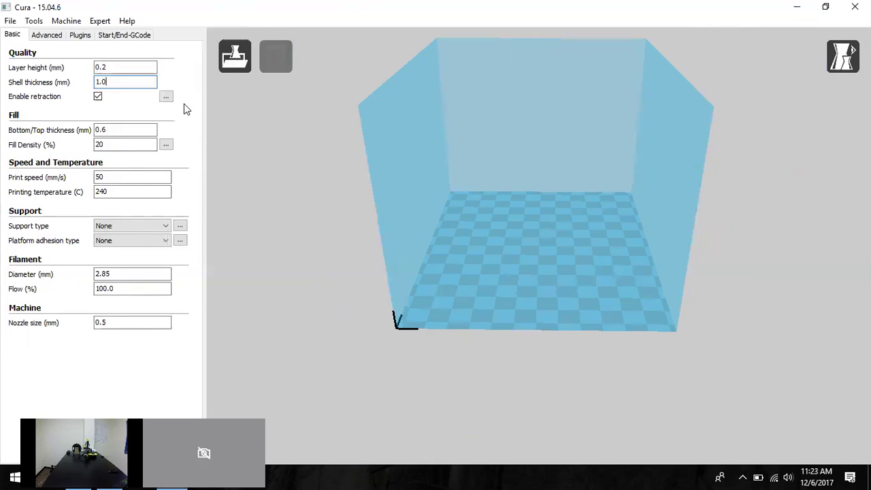
key("BackSpace")
key("BackSpace")
key("BackSpace")
type("0.8")
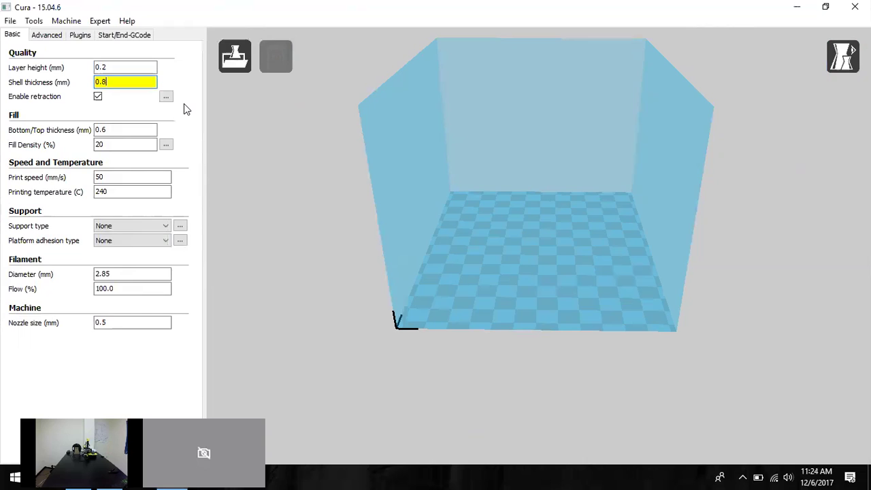
key("Tab")
type("0.8")
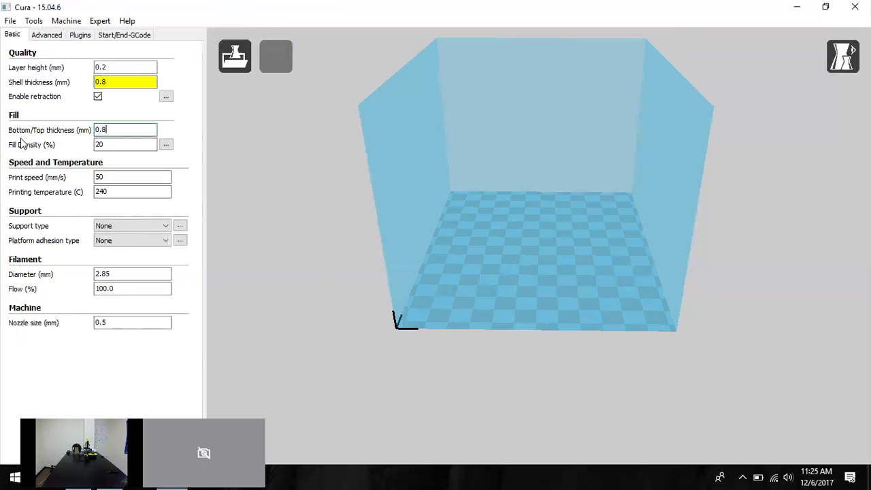
Review the fill density and print speed values, and set the printing temperature to 220 °C
key("Tab")
key("Tab")
left_click(113, 145)
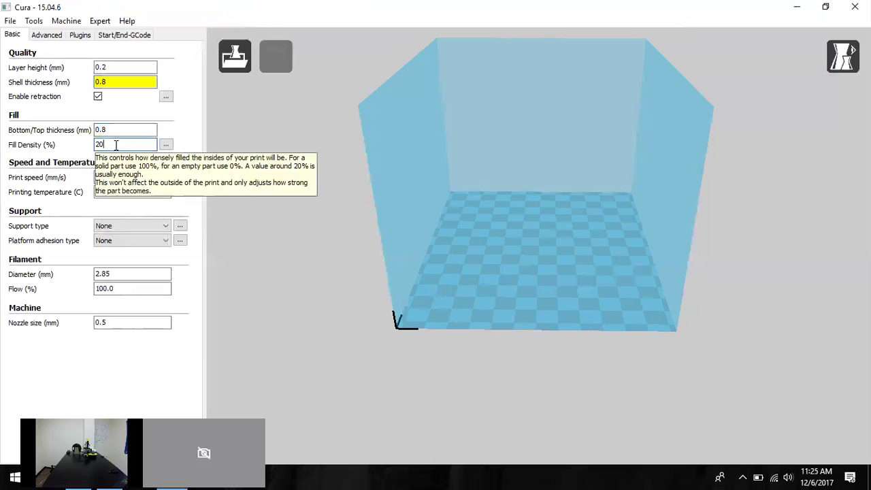
left_click(121, 177)
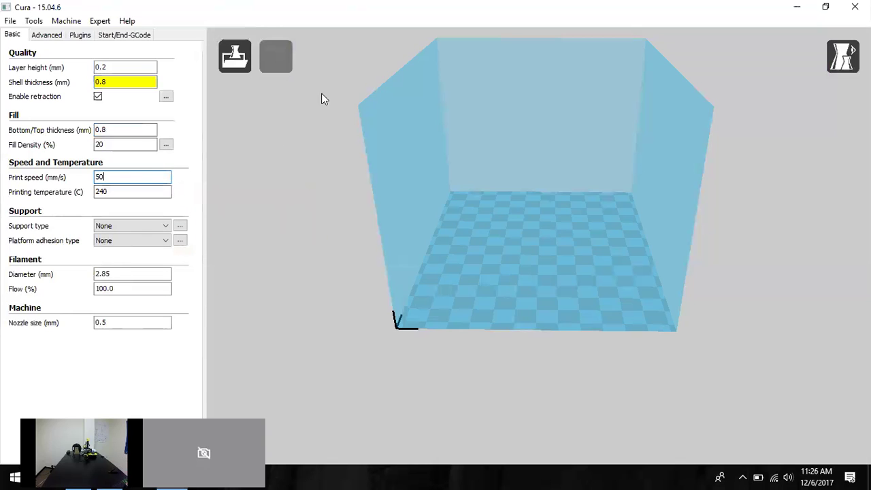
left_click(152, 192)
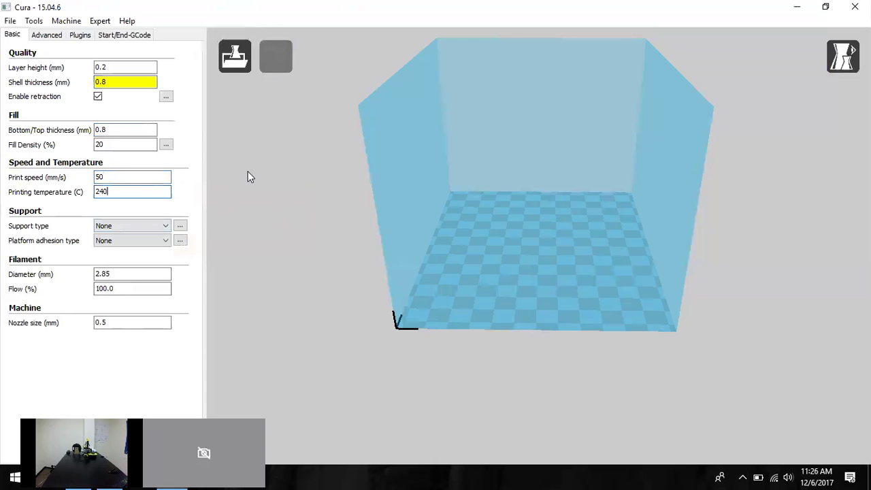
key("BackSpace")
key("BackSpace")
type("20")
scroll(249, 181, "down", 1)
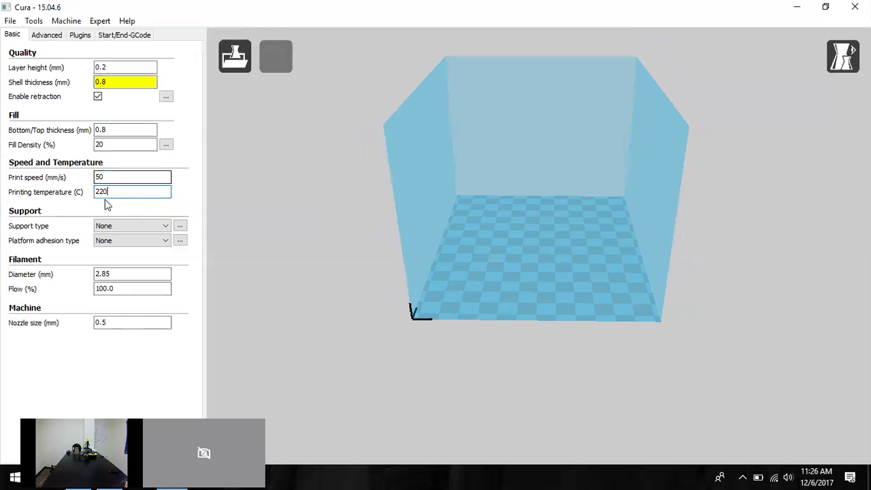
Set the support type to Everywhere and the platform adhesion type to None
left_click(121, 227)
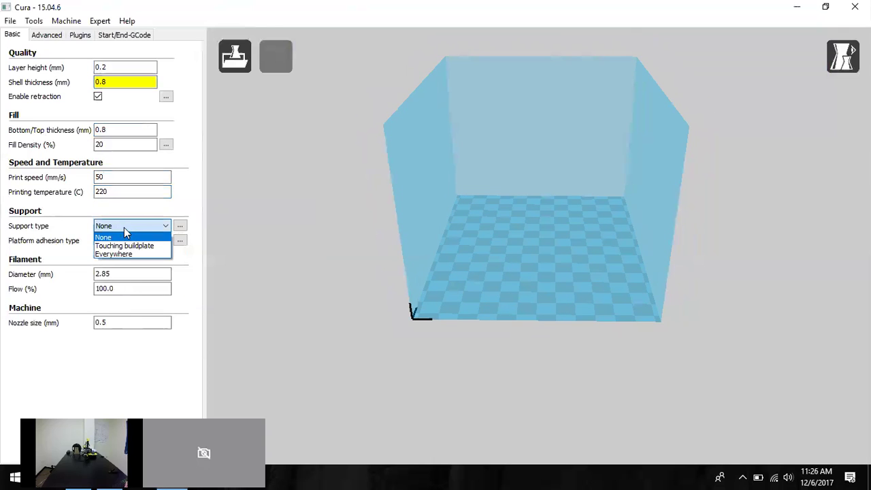
left_click(141, 253)
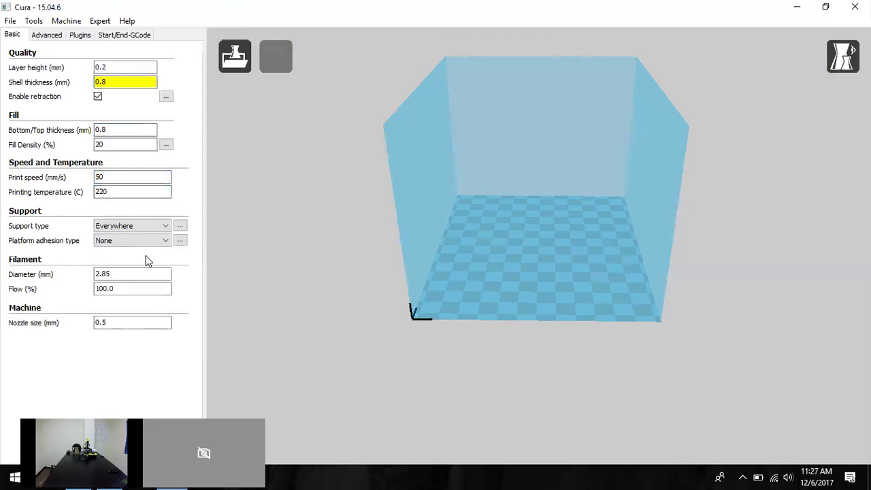
left_click(140, 241)
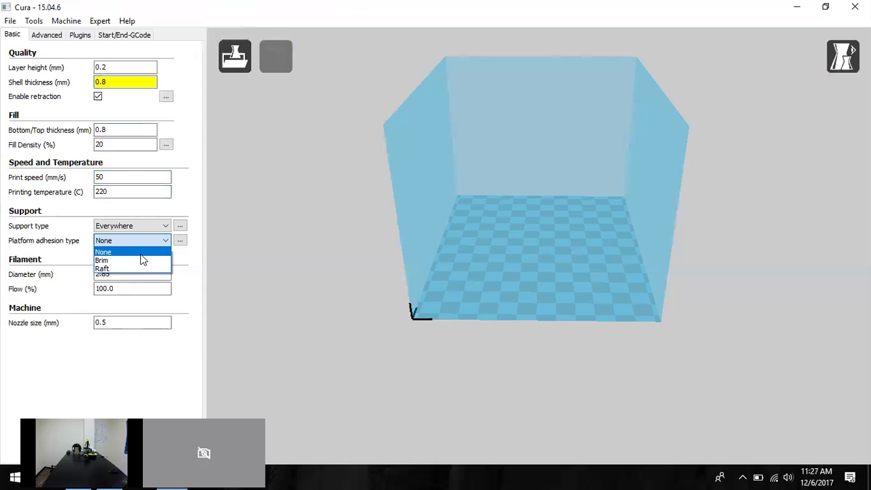
left_click(141, 253)
Set the filament diameter to 1.75 mm and the machine's nozzle size to 0.4 mm
double_click(109, 273)
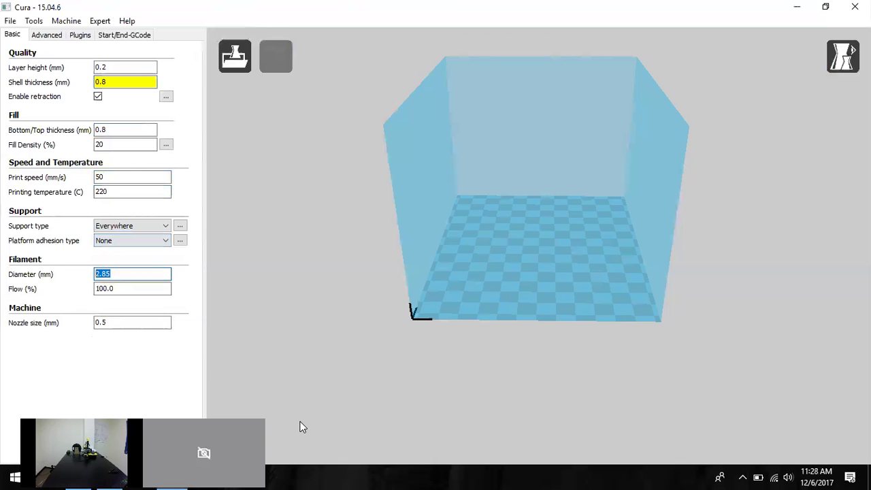
type("1.875")
key("BackSpace")
key("BackSpace")
key("BackSpace")
key("BackSpace")
type(".75")
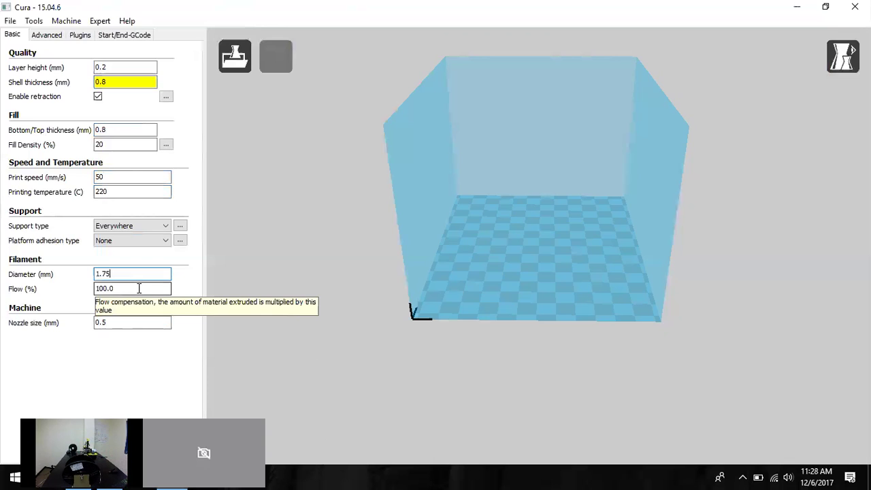
double_click(102, 323)
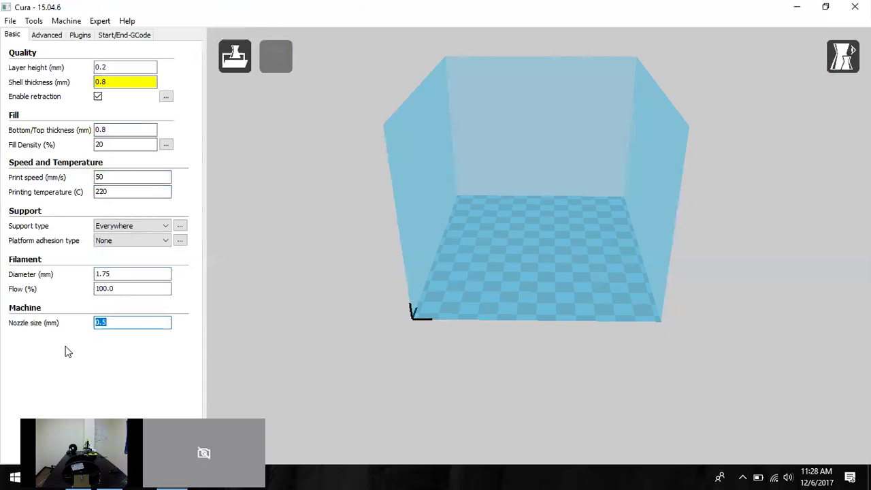
type("0.4")
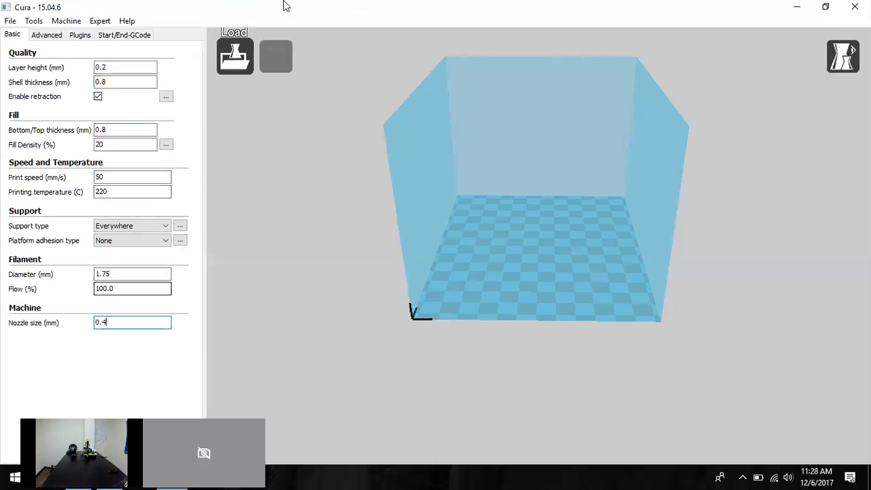
Load the NWA3D Keychain and Six Sided Dice (d6) models together from the STL files folder on the NWA3D (E:) drive
left_click(248, 60)
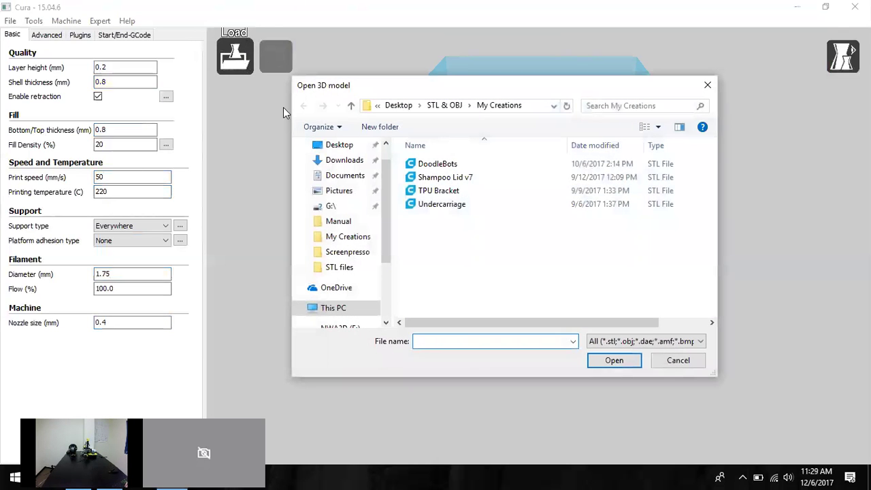
scroll(371, 238, "down", 3)
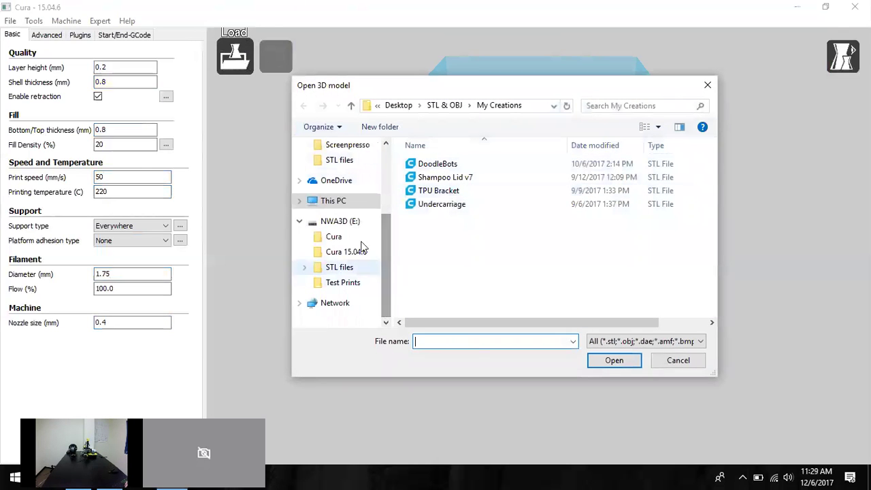
left_click(337, 221)
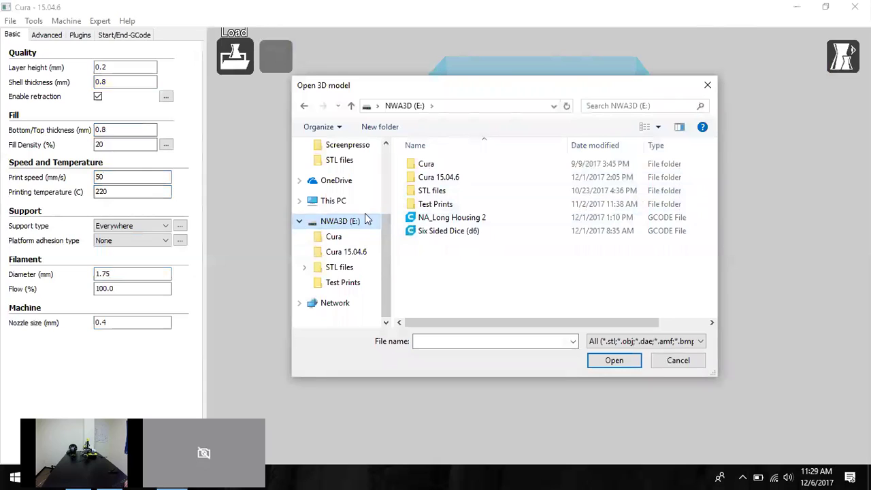
double_click(431, 190)
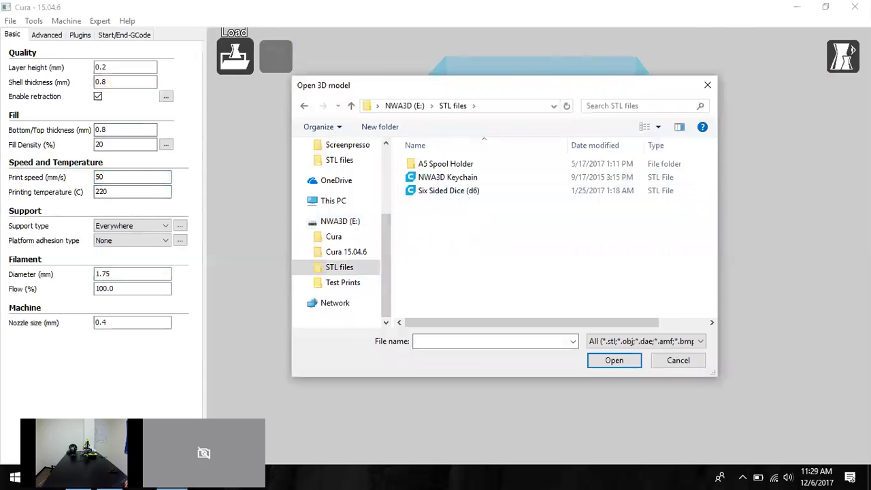
left_click(166, 379)
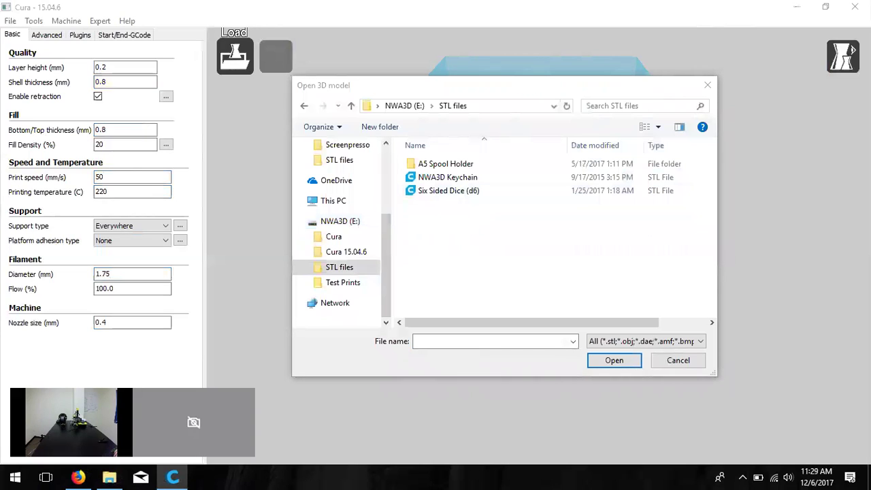
left_click(462, 193)
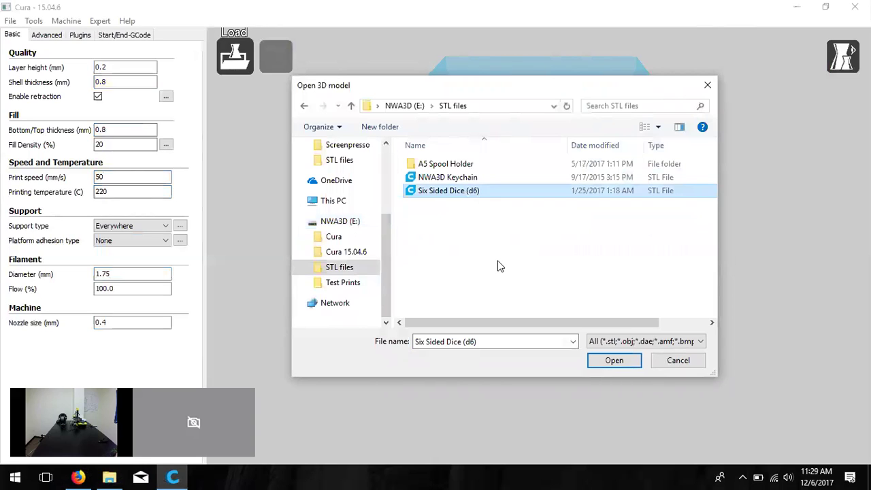
left_click(503, 176, "ctrl")
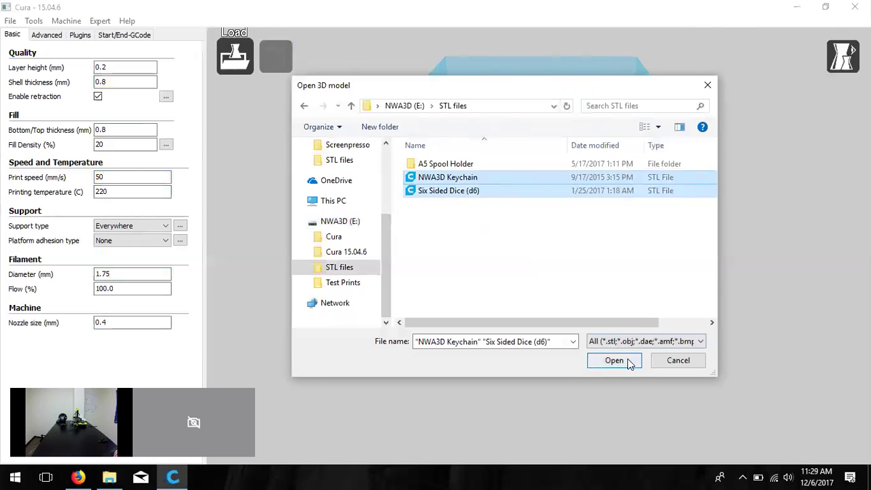
left_click(572, 191)
left_click(577, 177, "ctrl")
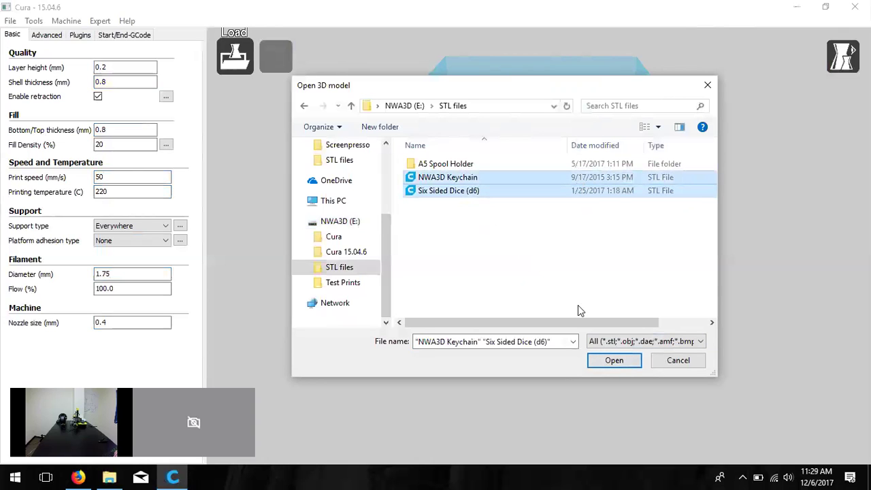
left_click(596, 361)
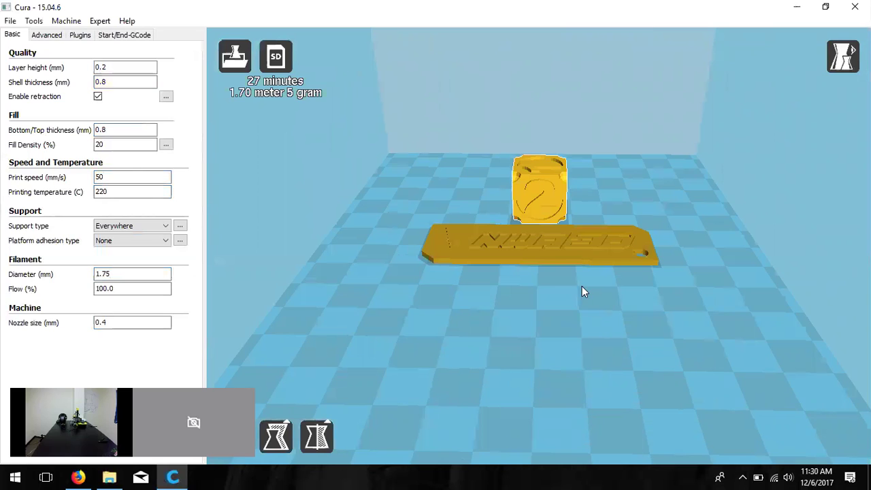
Look at the keychain's object options and examine both models on the build plate from different angles, distances and view positions
right_click(576, 253)
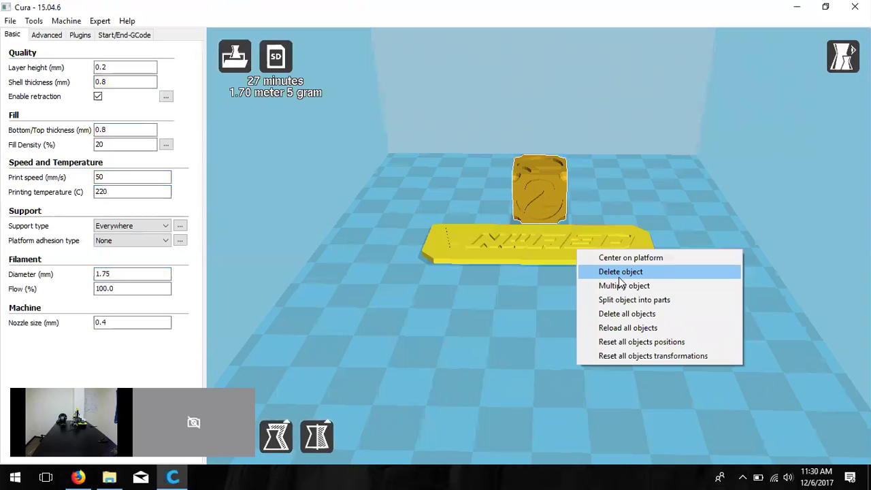
left_click(167, 323)
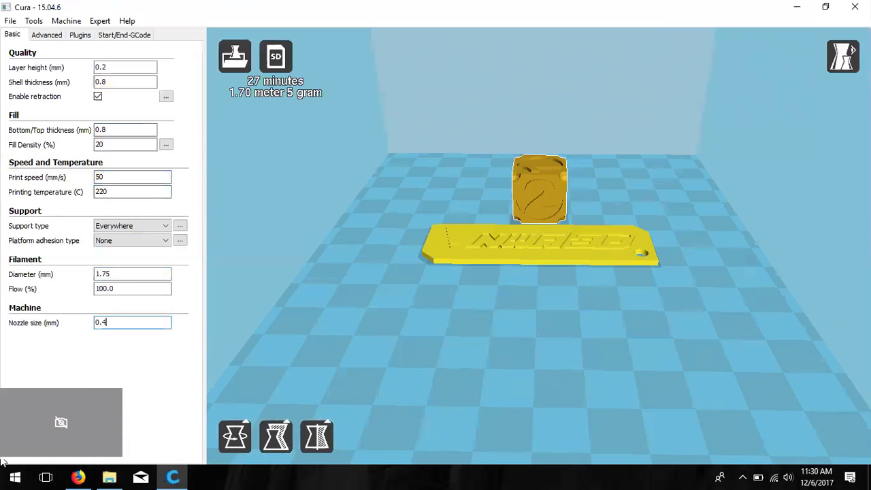
scroll(546, 225, "down", 3)
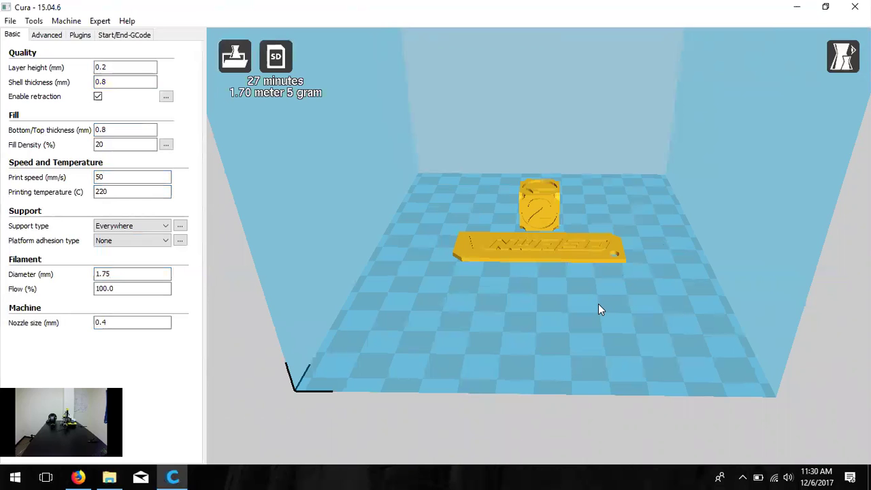
mouse_move(618, 338)
right_mouse_down()
mouse_move(595, 346)
mouse_move(448, 326)
mouse_move(667, 341)
mouse_move(476, 331)
mouse_move(624, 333)
right_mouse_up()
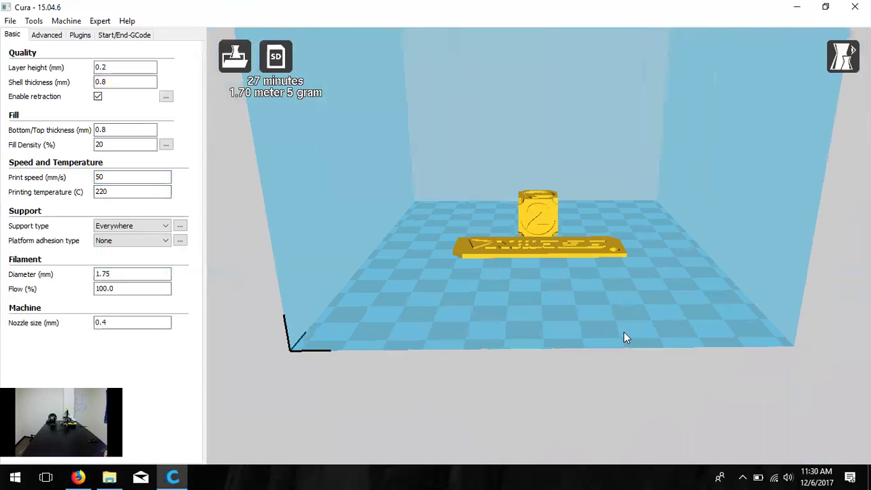
scroll(624, 332, "down", 3)
scroll(626, 338, "up", 3)
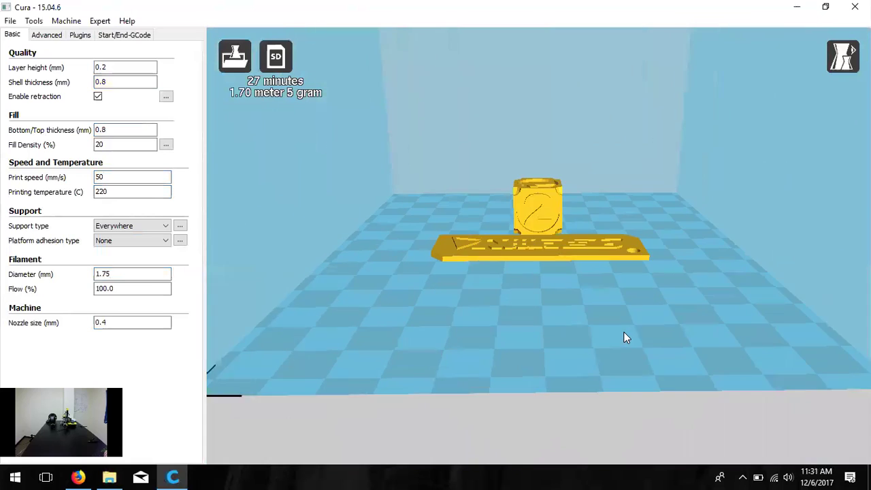
scroll(626, 338, "down", 4)
scroll(626, 338, "up", 4)
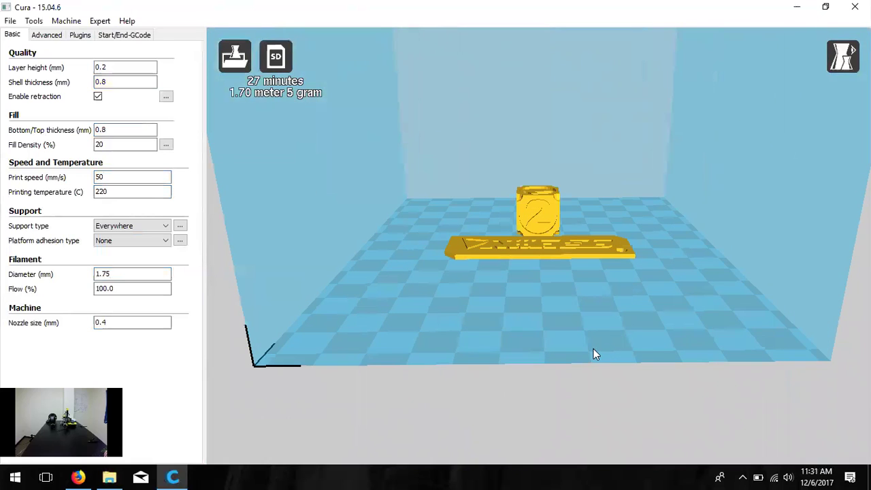
middle_click_drag(639, 303, 621, 324)
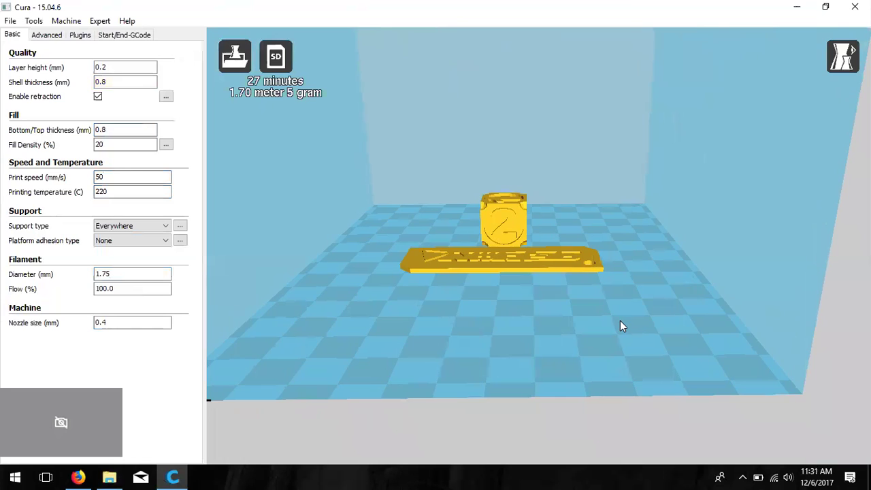
scroll(620, 320, "down", 3)
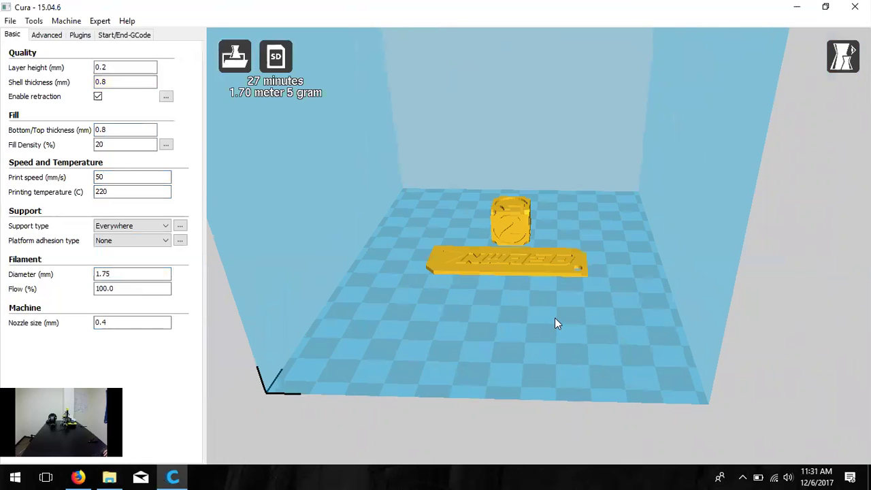
right_click_drag(555, 319, 563, 295)
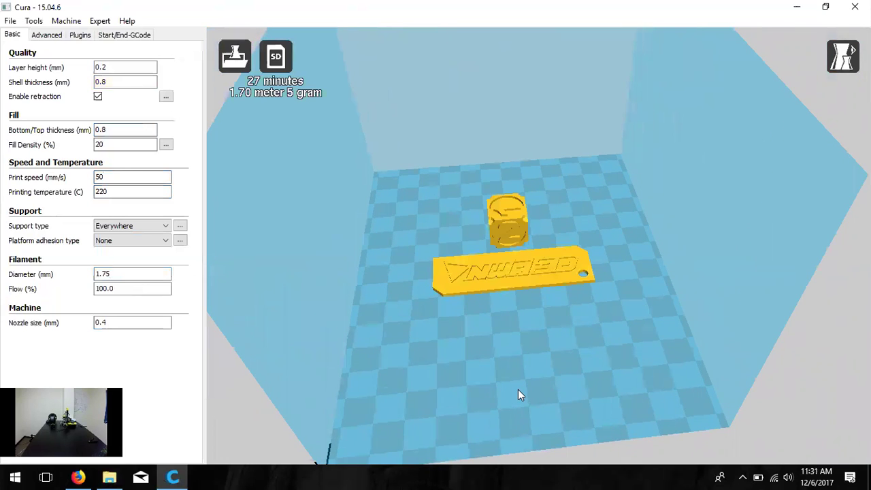
Rotate the keychain lengthwise about its front-to-back axis so it tilts diagonally with its hole end raised, and deselect it
left_click(556, 283)
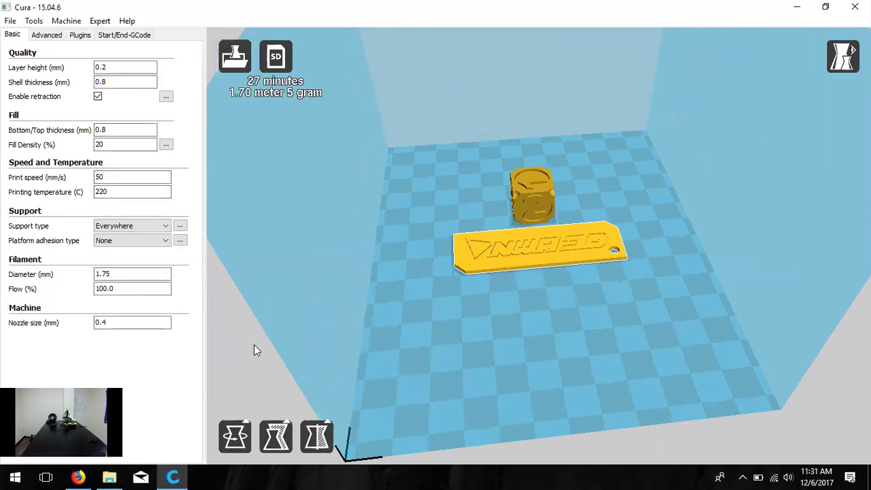
left_click(249, 424)
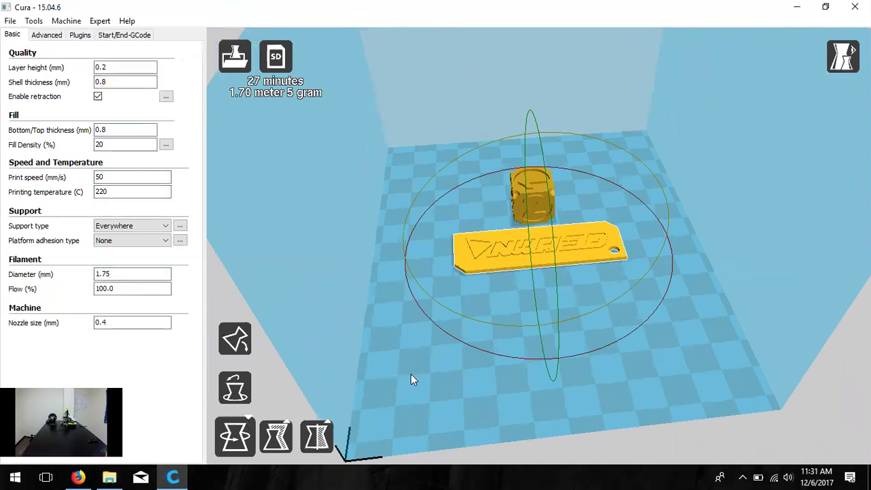
right_click_drag(451, 395, 465, 385)
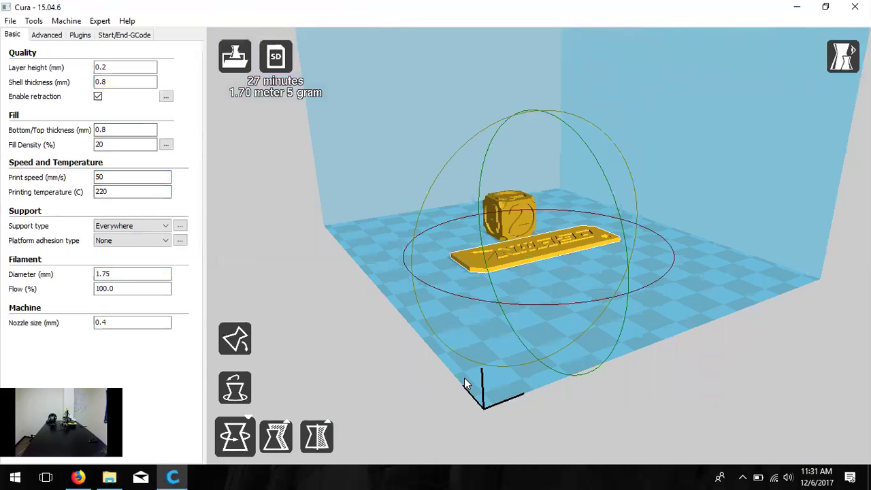
right_click_drag(723, 321, 592, 296)
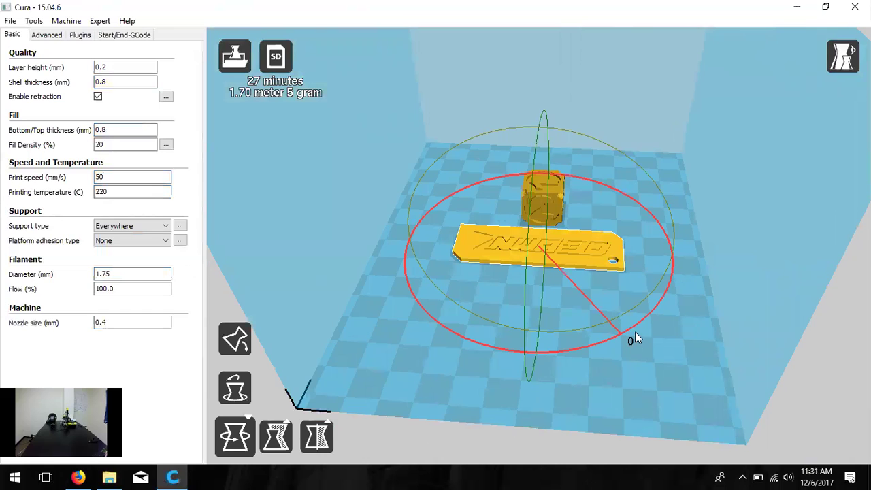
right_click_drag(640, 358, 644, 331)
left_click_drag(630, 149, 547, 103)
right_click_drag(711, 293, 713, 217)
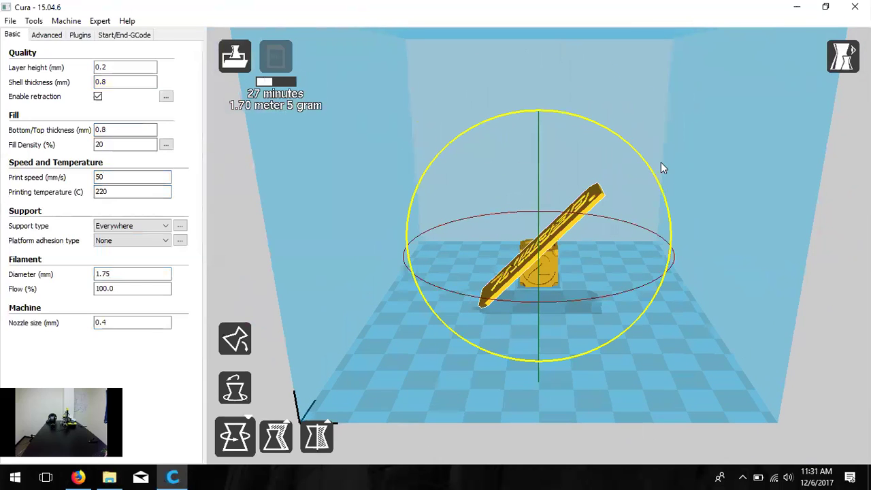
left_click(741, 268)
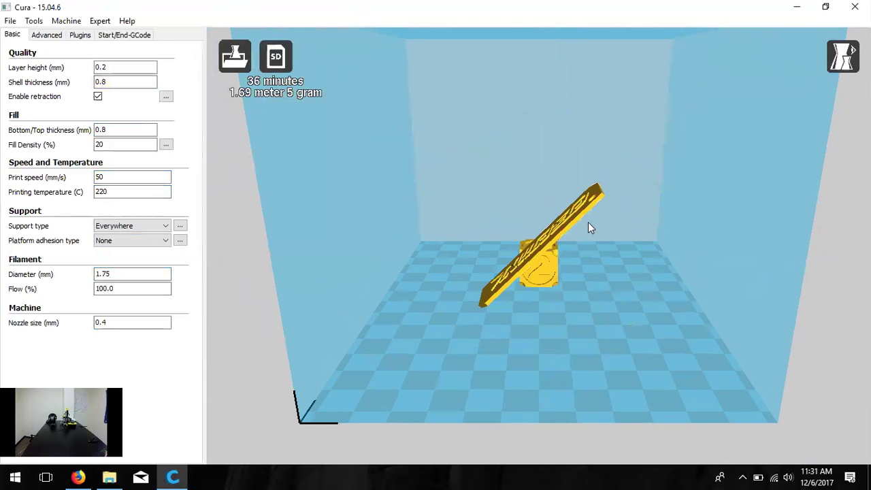
Rotate the keychain about its front-to-back axis to a shallower diagonal tilt, keeping the hole end raised
left_click(235, 436)
left_click_drag(642, 207, 668, 179)
right_click_drag(725, 375, 559, 264)
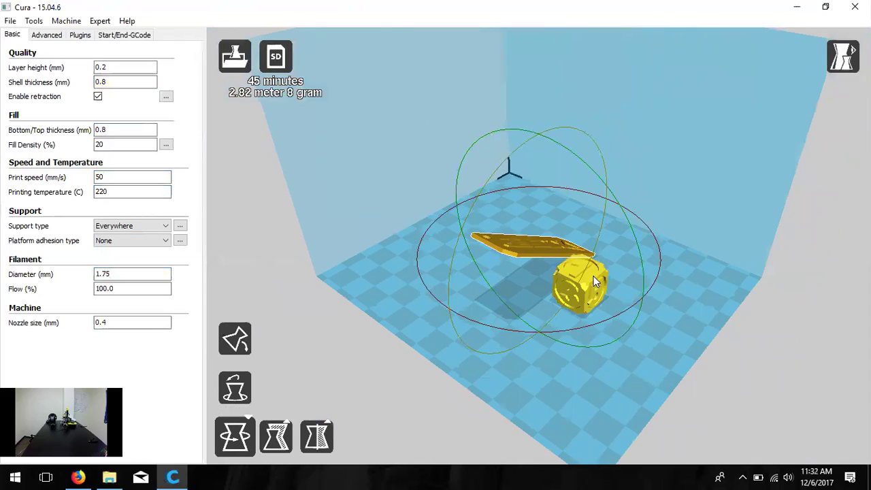
Look at the scale options of the dice and the keychain, including the keychain's Scale X and Size X values
scroll(586, 359, "up", 5)
right_click_drag(597, 405, 613, 399)
scroll(636, 402, "down", 3)
left_click(275, 437)
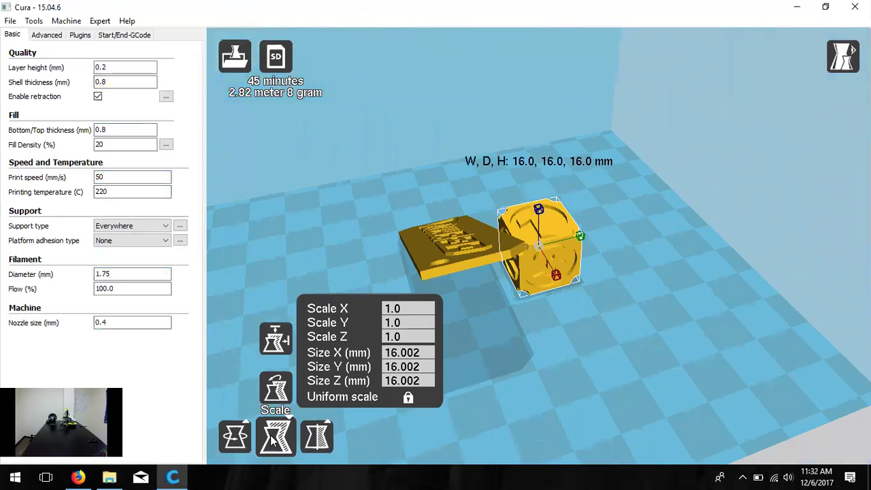
left_click(442, 254)
right_click_drag(524, 355, 572, 351)
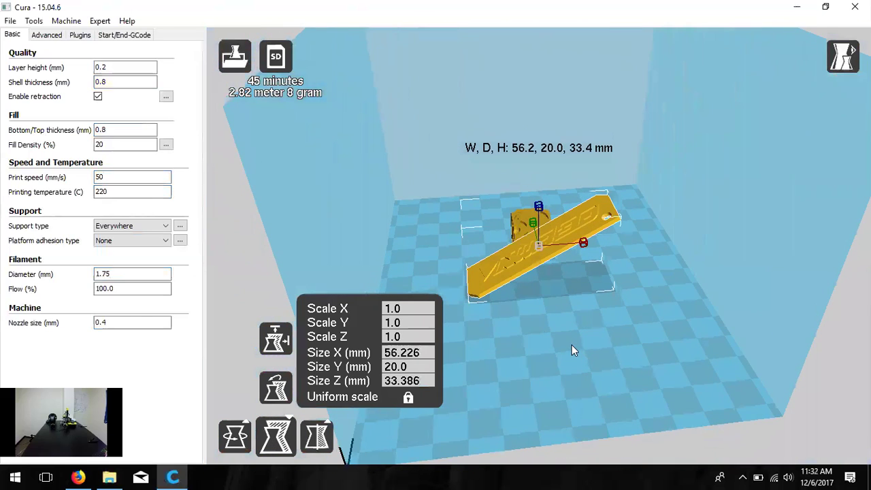
left_click(413, 309)
left_click(429, 354)
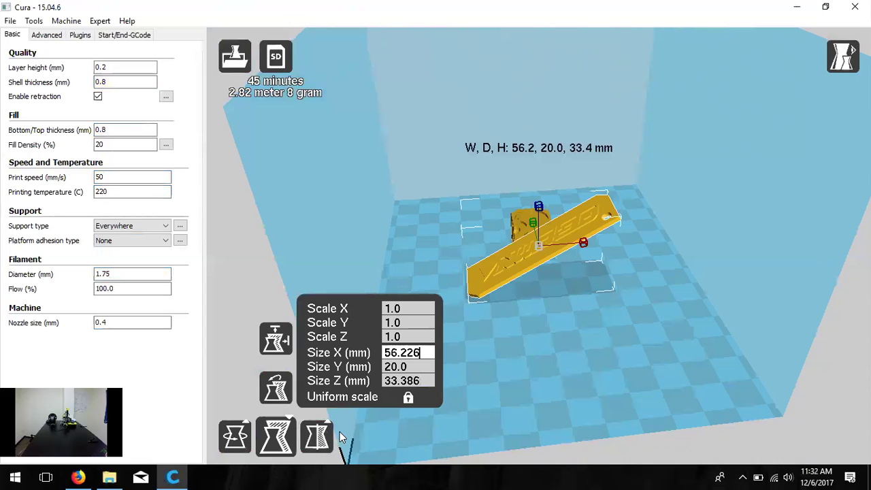
left_click(475, 402)
Look at the mirror options available for the keychain and deselect it without mirroring
left_click(496, 296)
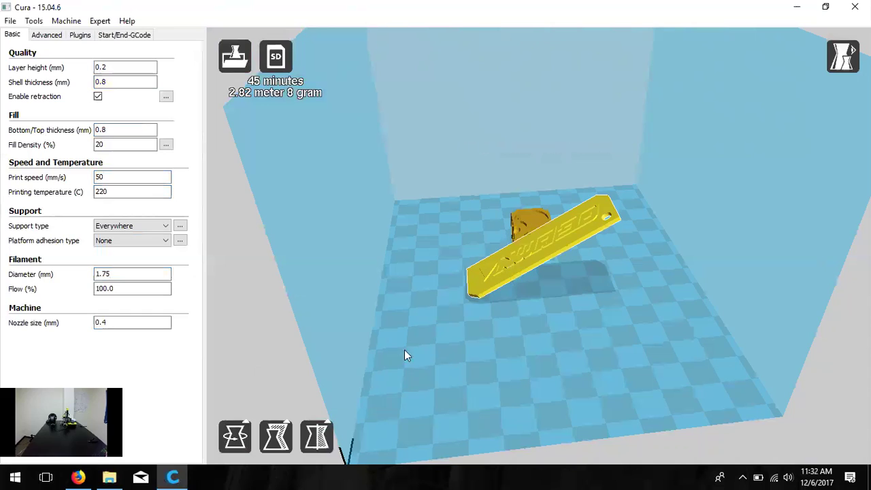
left_click(317, 435)
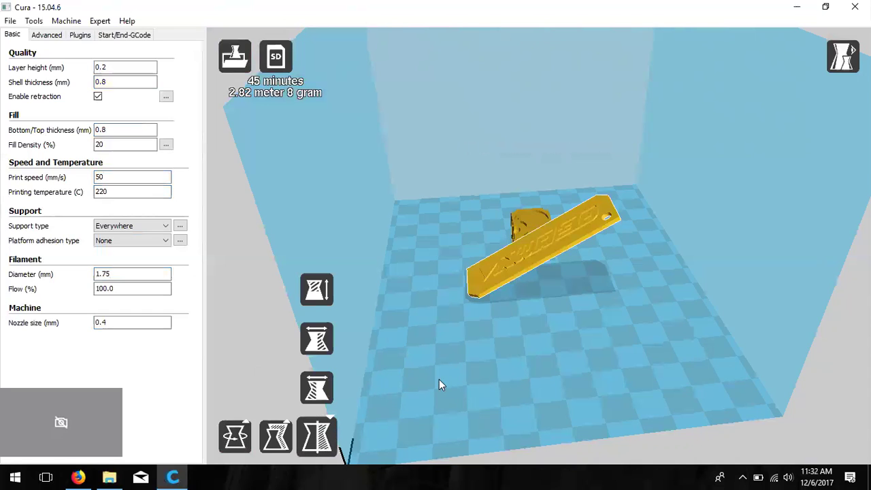
left_click(516, 351)
left_click(562, 251)
left_click(316, 436)
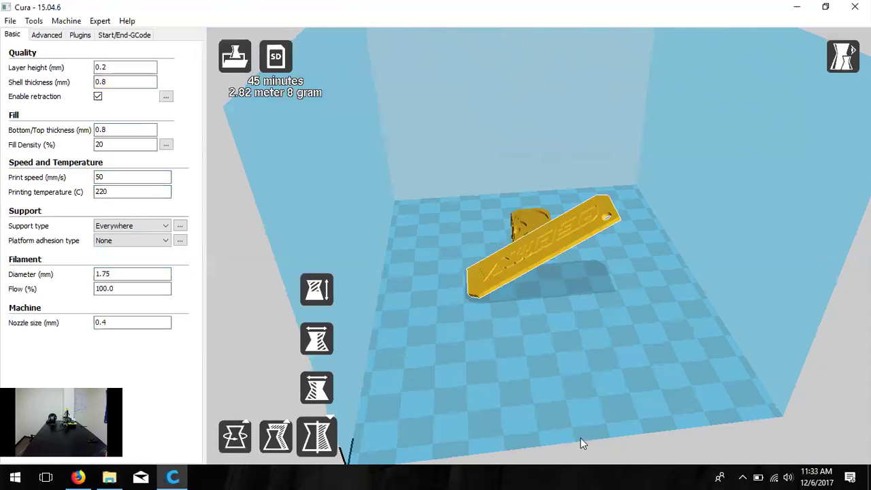
left_click(588, 407)
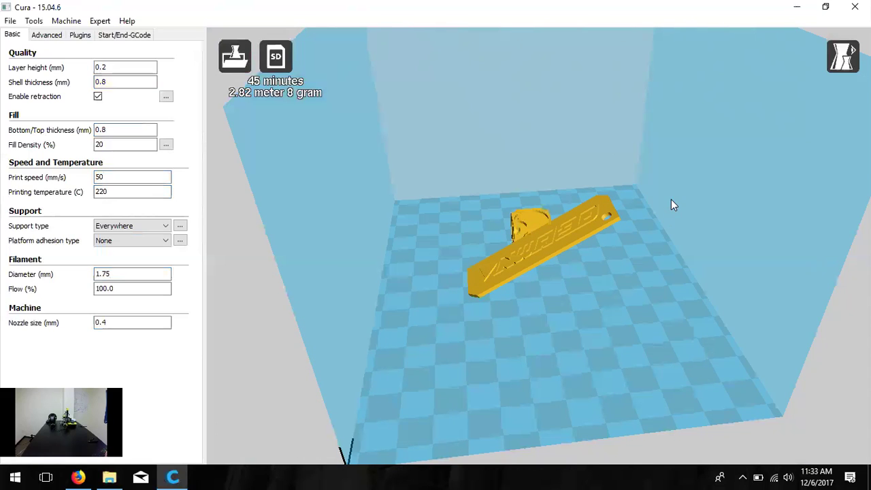
Switch the display of both models to the Layers view mode
right_click_drag(619, 264, 602, 248)
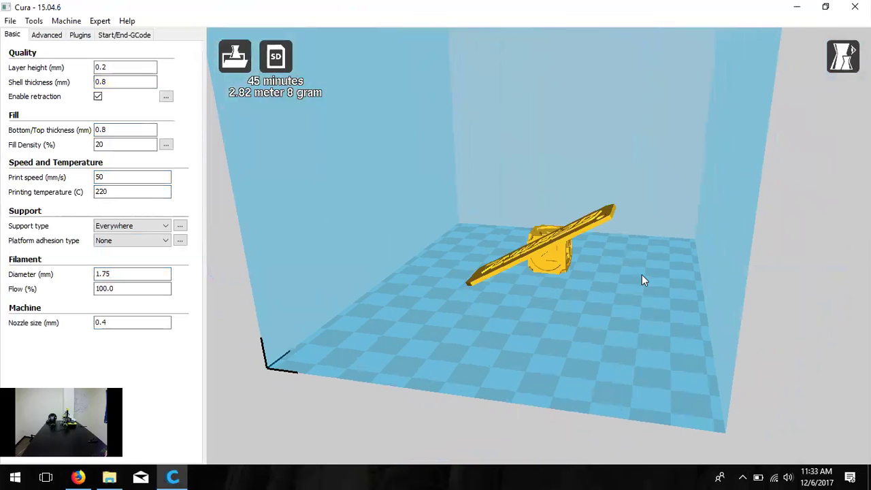
right_click_drag(642, 279, 654, 286)
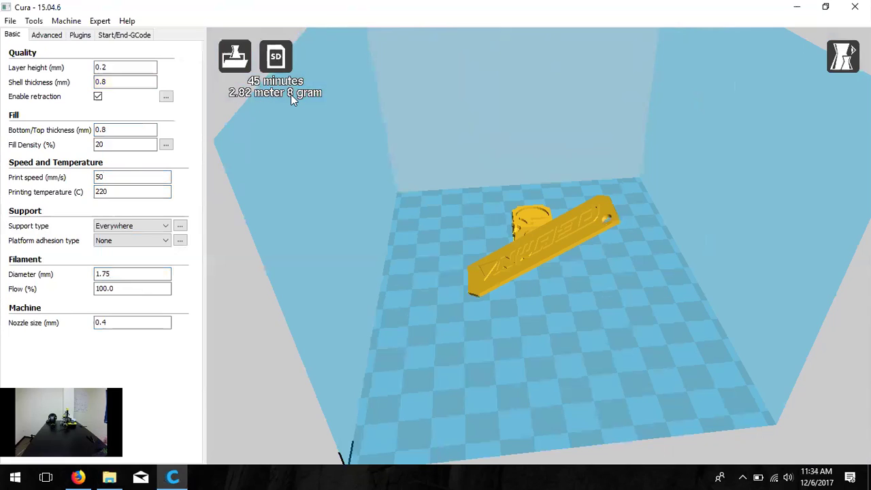
left_click(843, 65)
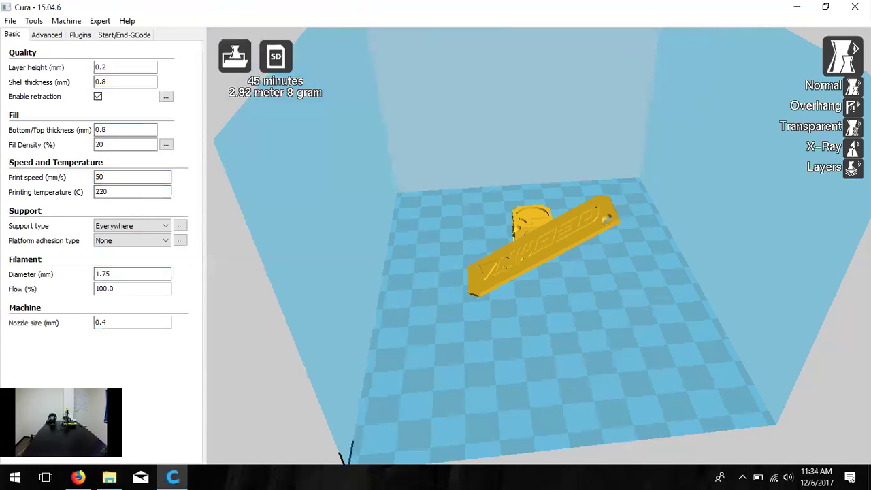
left_click(852, 167)
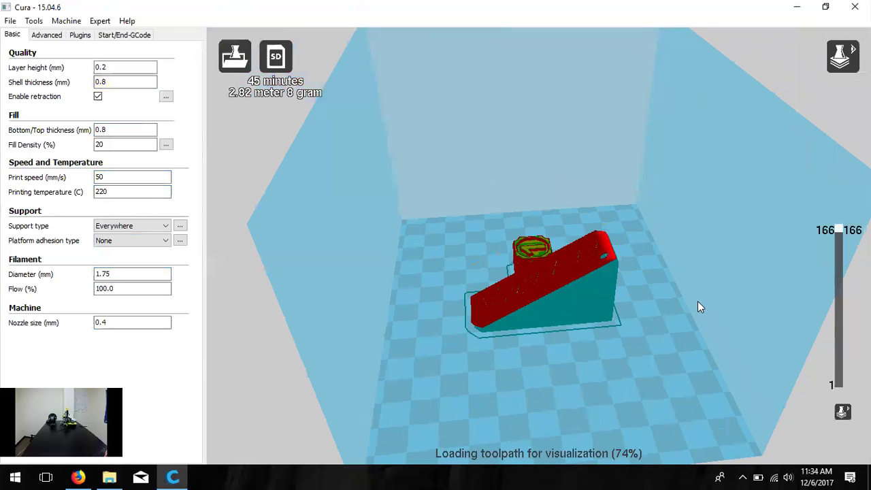
Examine the tilted keychain's sliced layers and the support structure beneath it from the side and close up
right_click_drag(613, 322, 601, 298)
scroll(601, 293, "up", 6)
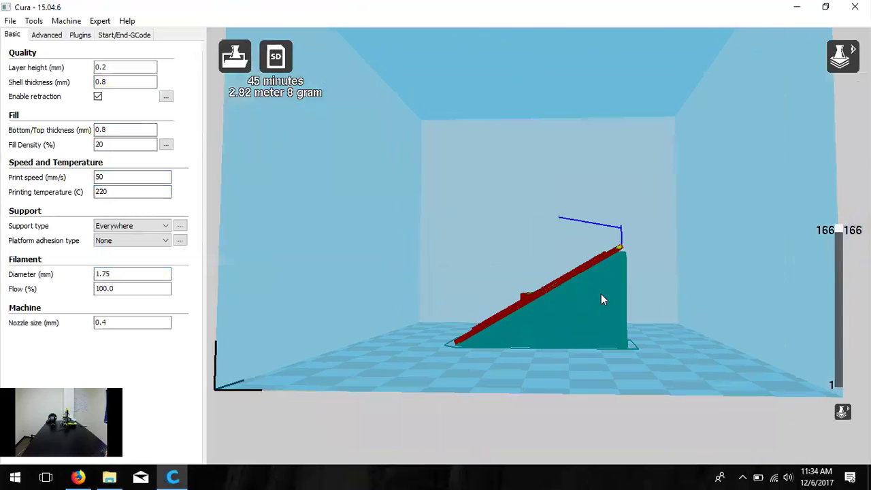
scroll(592, 317, "up", 2)
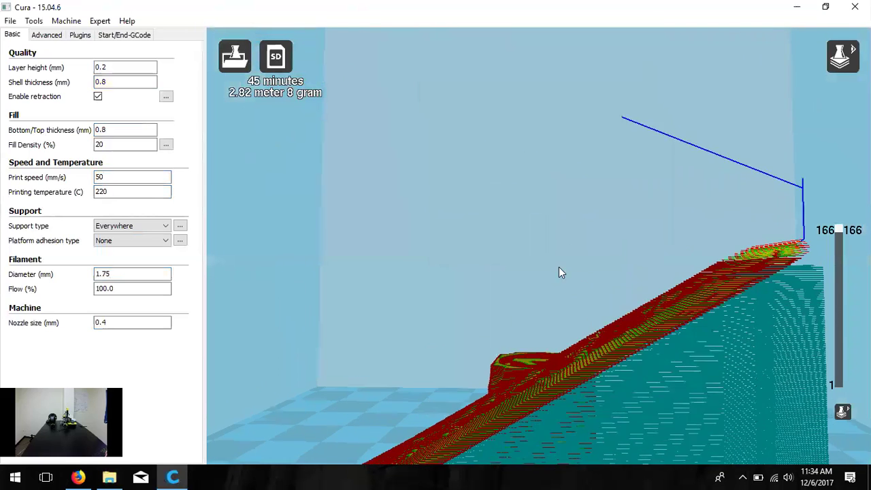
scroll(559, 267, "down", 3)
scroll(546, 250, "up", 5)
scroll(604, 346, "up", 2)
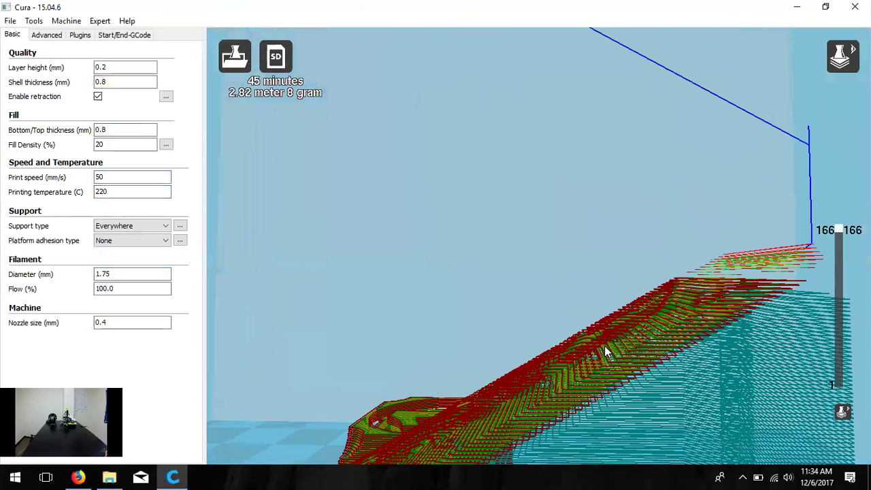
scroll(601, 344, "down", 3)
scroll(589, 343, "up", 3)
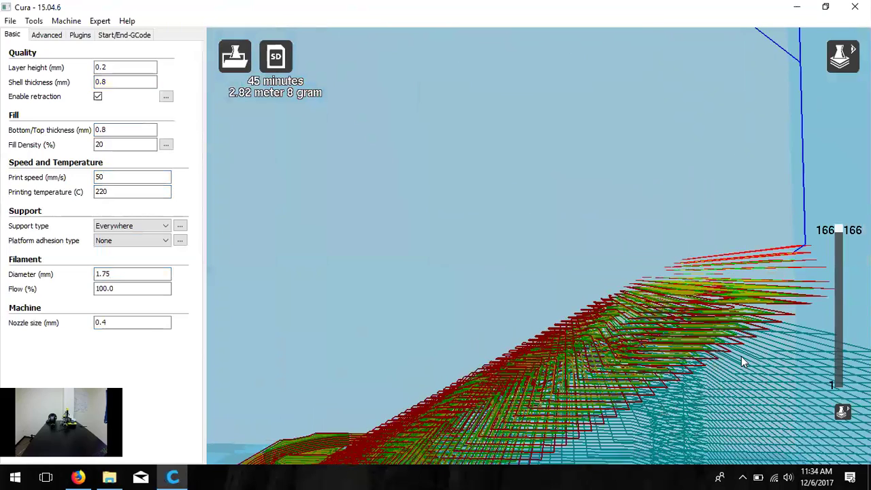
scroll(748, 368, "down", 5)
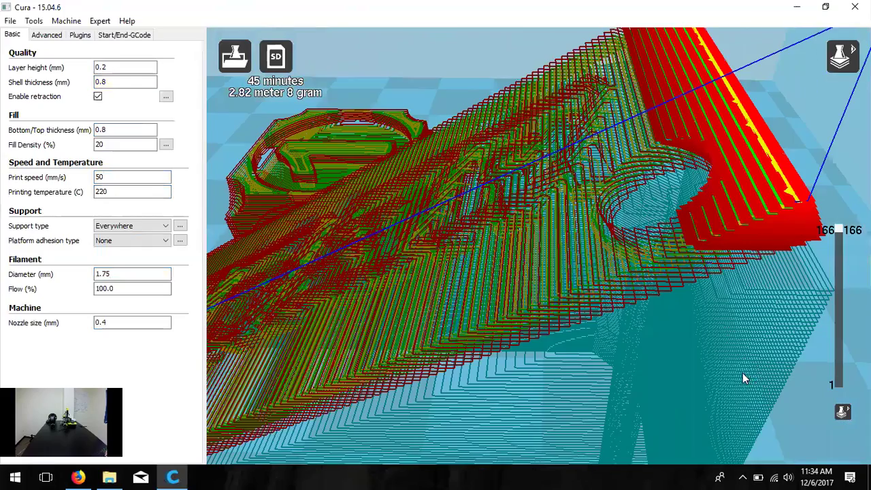
Examine the layers of the keychain's lettering, its hole and the dice's upper face from above and at an angle
scroll(735, 332, "down", 3)
scroll(673, 261, "up", 4)
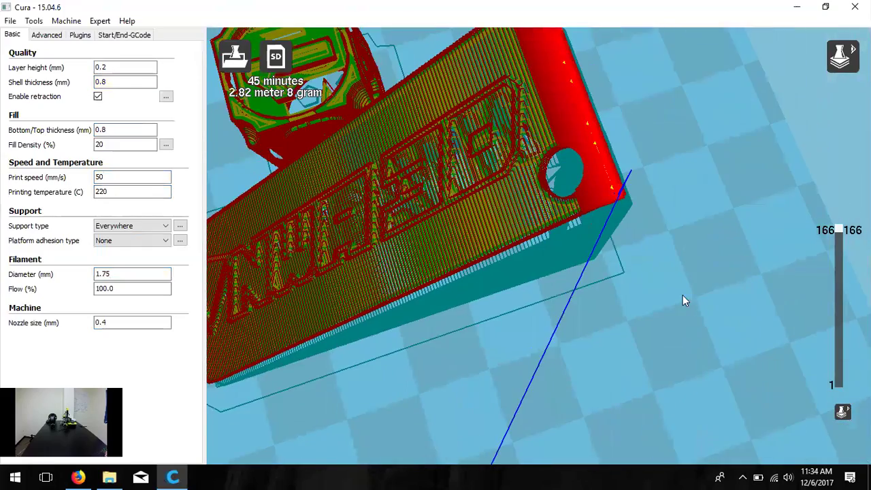
scroll(681, 294, "down", 1)
scroll(671, 289, "down", 4)
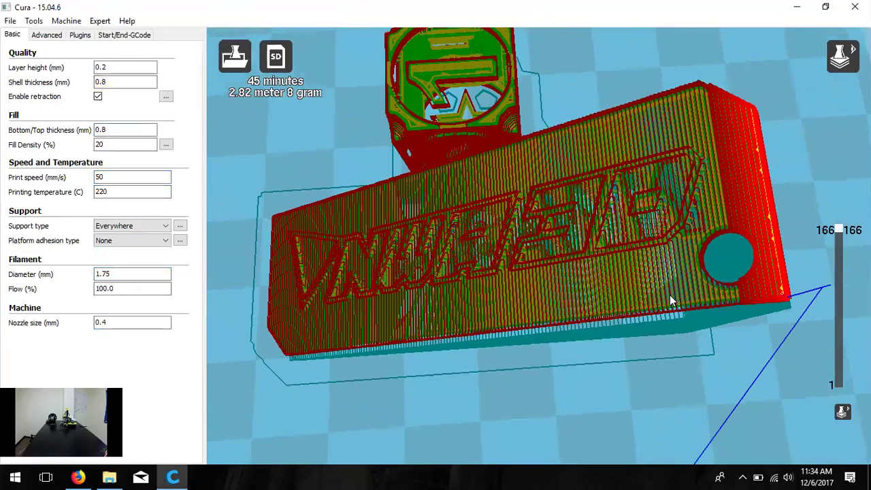
right_click_drag(524, 252, 570, 113)
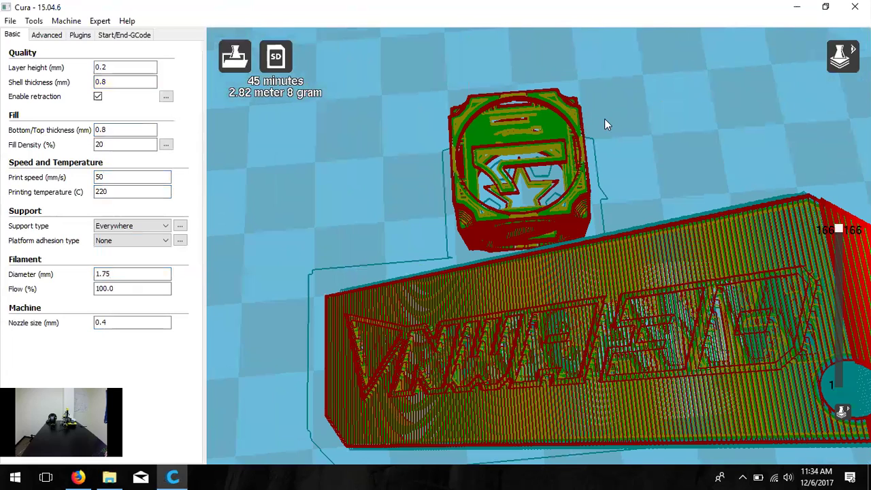
right_click_drag(647, 259, 608, 223)
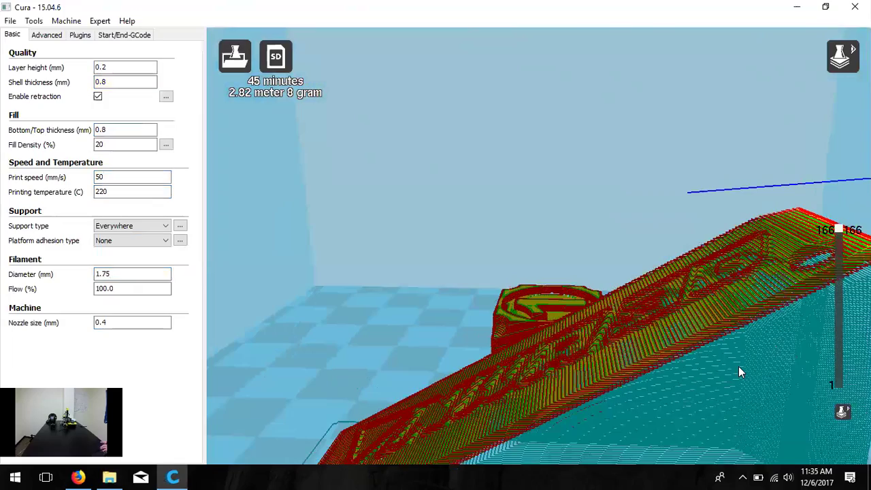
right_click_drag(738, 366, 810, 285)
Lower the displayed layer to 107 and examine the support lines under the keychain's raised end
left_click_drag(841, 232, 848, 287)
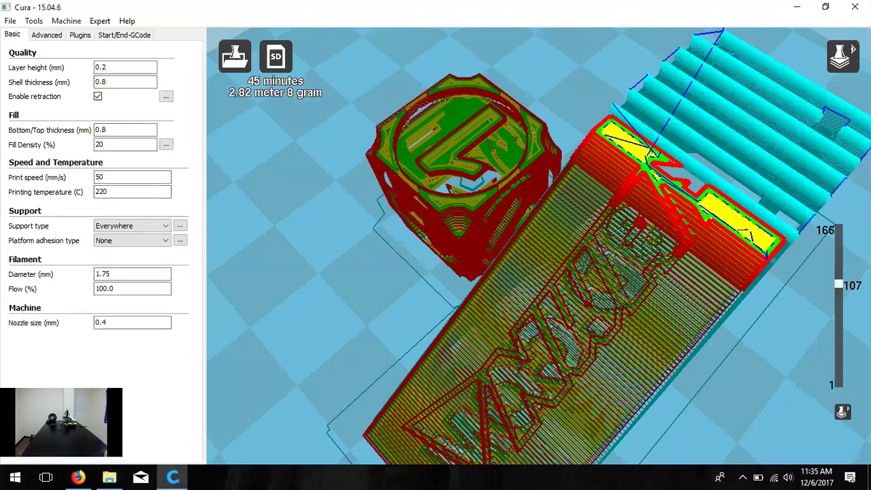
right_click_drag(747, 272, 674, 235)
scroll(715, 282, "up", 3)
scroll(671, 255, "down", 3)
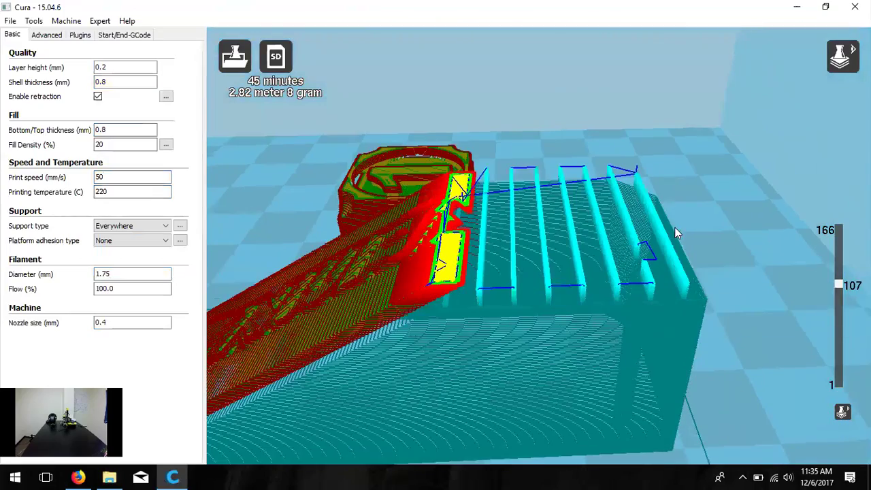
right_click_drag(615, 225, 567, 214)
scroll(571, 238, "up", 3)
scroll(571, 244, "down", 3)
right_click_drag(584, 175, 591, 198)
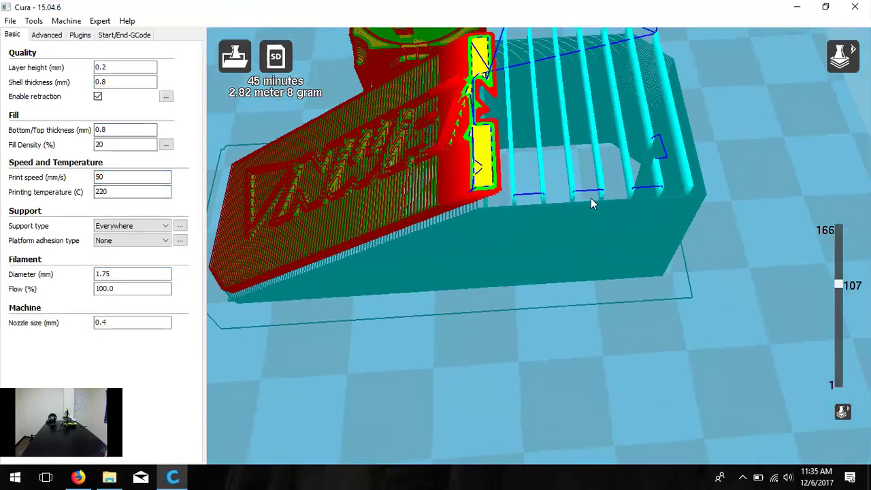
Lower the displayed layer to 74 and on to 43, examining the keychain's supports and the dice's infill
left_click(840, 288)
left_click_drag(840, 291, 839, 317)
right_click_drag(739, 317, 833, 272)
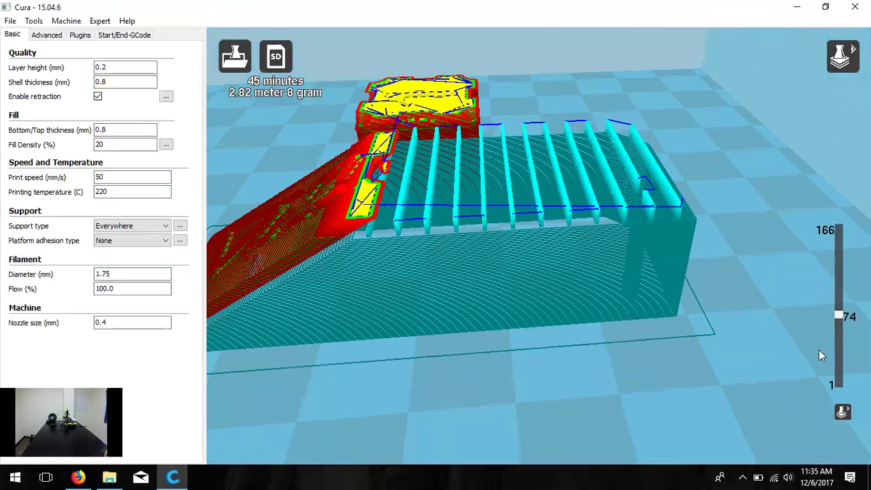
left_click_drag(839, 315, 839, 345)
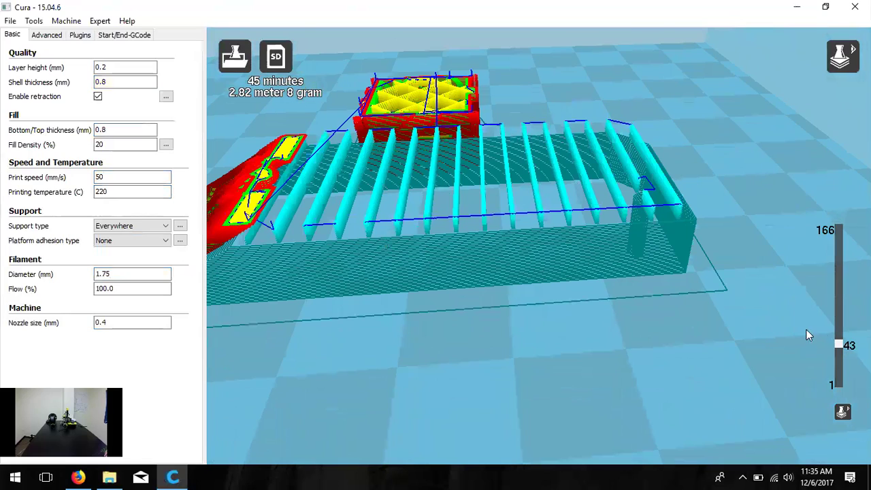
right_click_drag(567, 263, 624, 267)
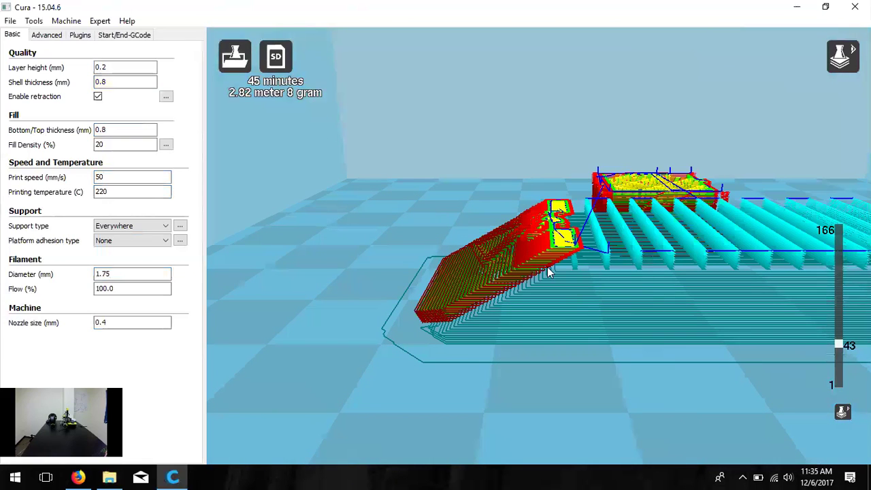
right_click_drag(652, 267, 734, 330)
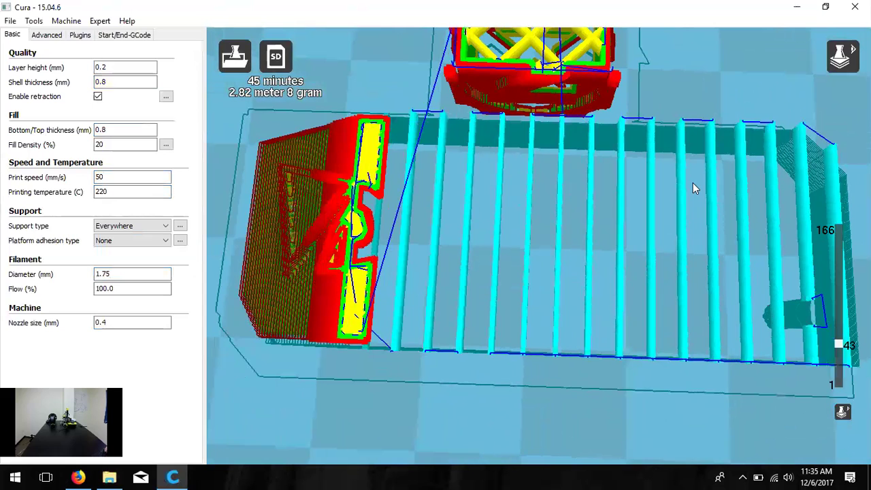
scroll(672, 236, "down", 5)
Return to the Normal view mode and rotate the keychain a quarter turn about its vertical axis
left_click(842, 54)
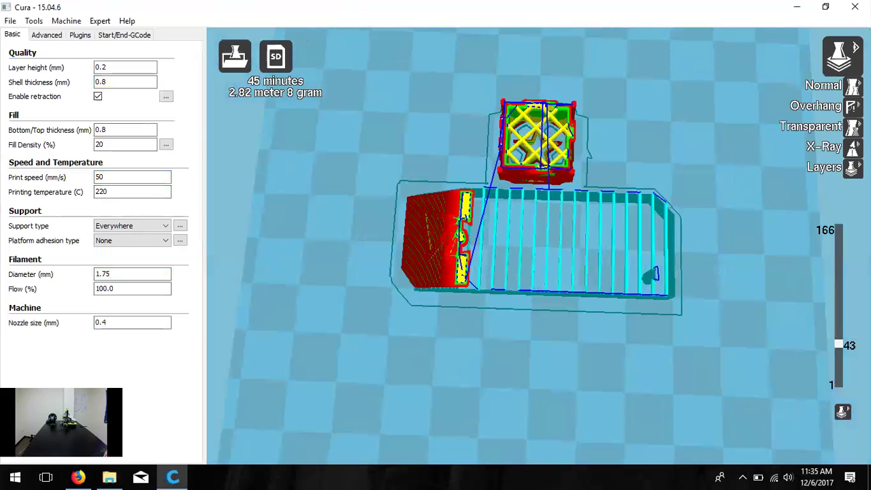
left_click(839, 58)
left_click(545, 239)
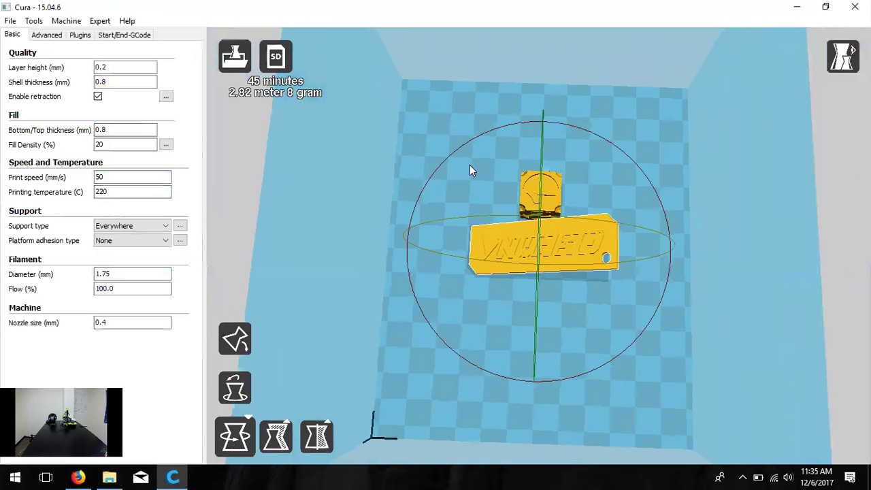
left_click_drag(443, 165, 463, 307)
Examine the turned keychain's support lines in Layers view at layer 43, and raise the displayed layer to 123
left_click(842, 55)
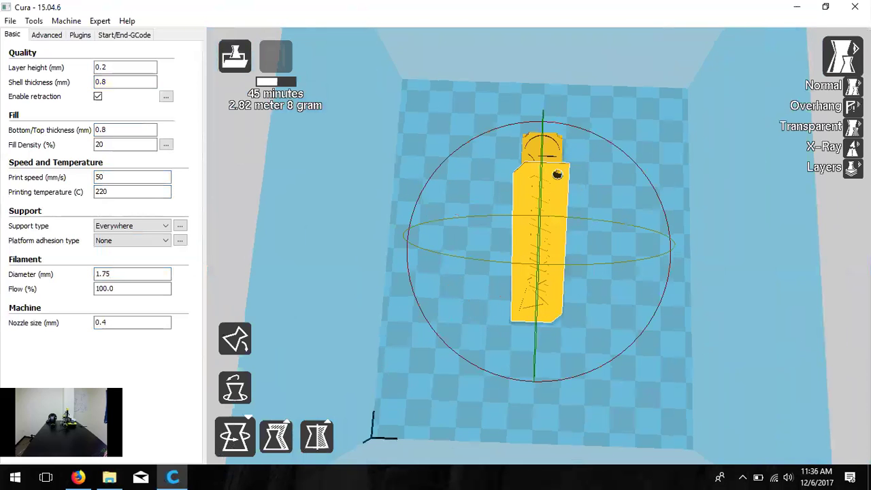
left_click(852, 167)
right_click_drag(636, 303, 633, 285)
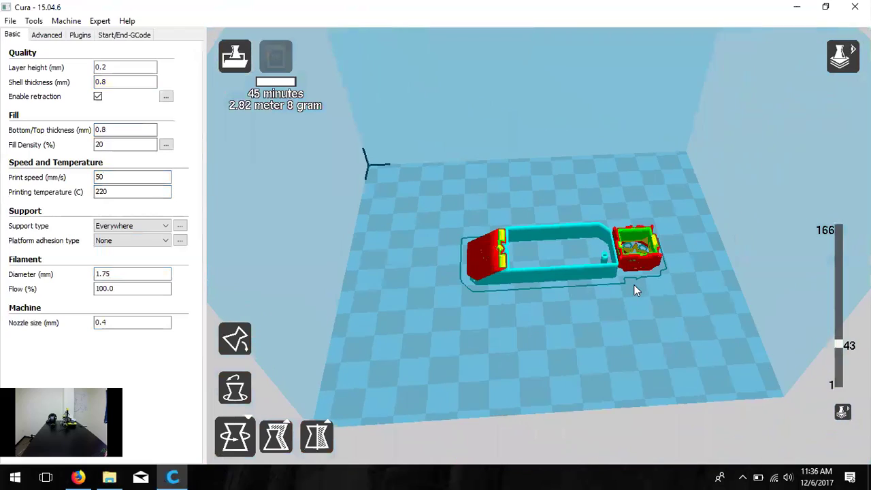
scroll(599, 290, "up", 4)
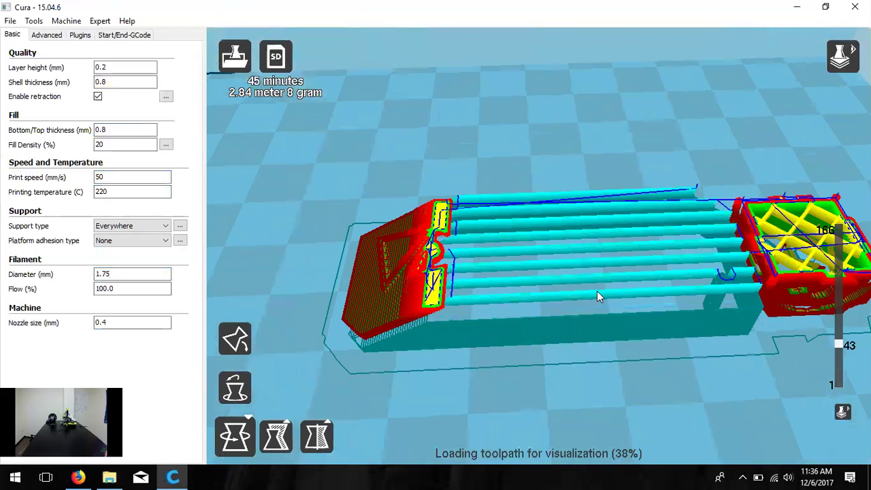
right_click_drag(598, 283, 441, 256)
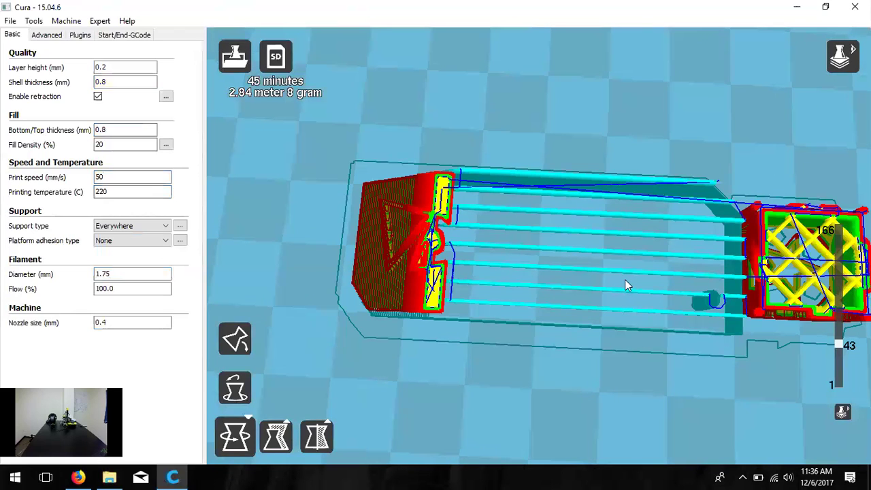
right_click_drag(626, 273, 616, 228)
left_click_drag(838, 345, 839, 270)
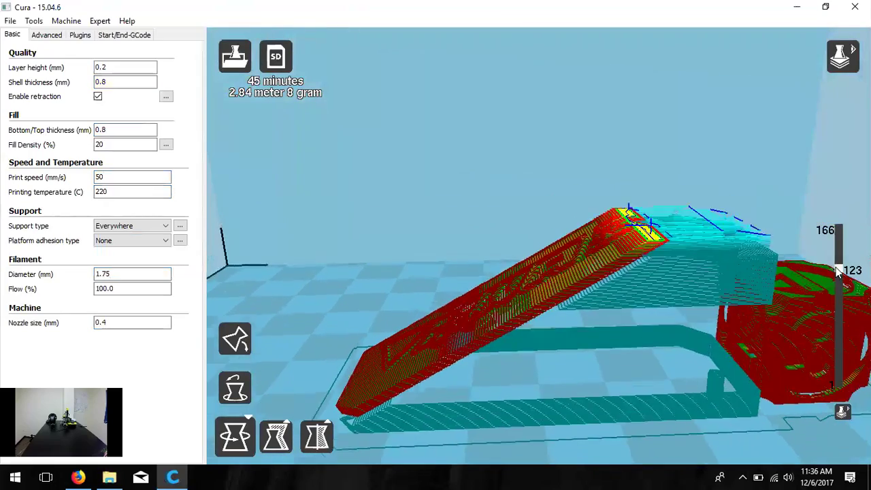
Lower the displayed layer to 64 and on to 53, examining the infill pattern inside the dice
scroll(678, 322, "up", 8)
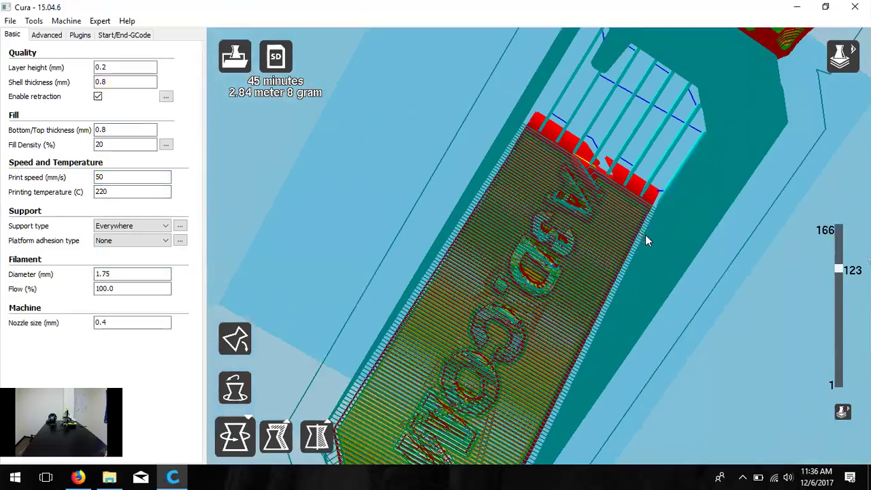
scroll(646, 235, "down", 8)
scroll(598, 267, "up", 3)
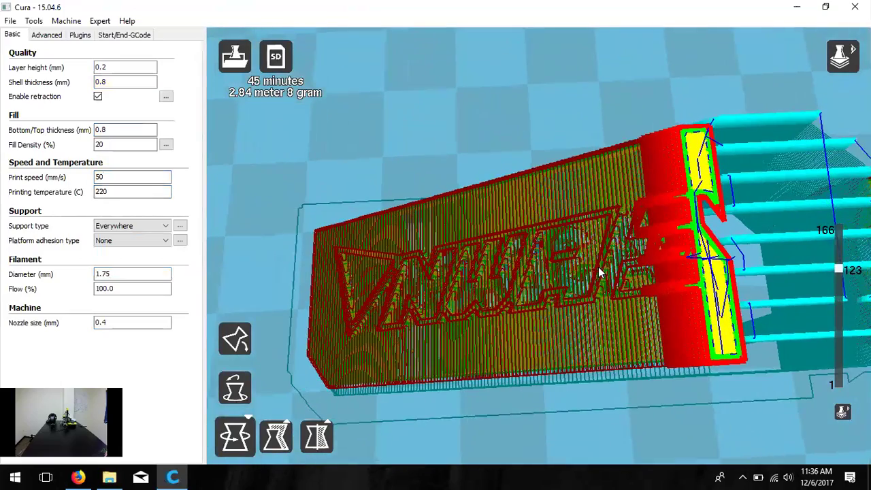
right_click_drag(653, 261, 578, 266)
scroll(575, 265, "up", 2)
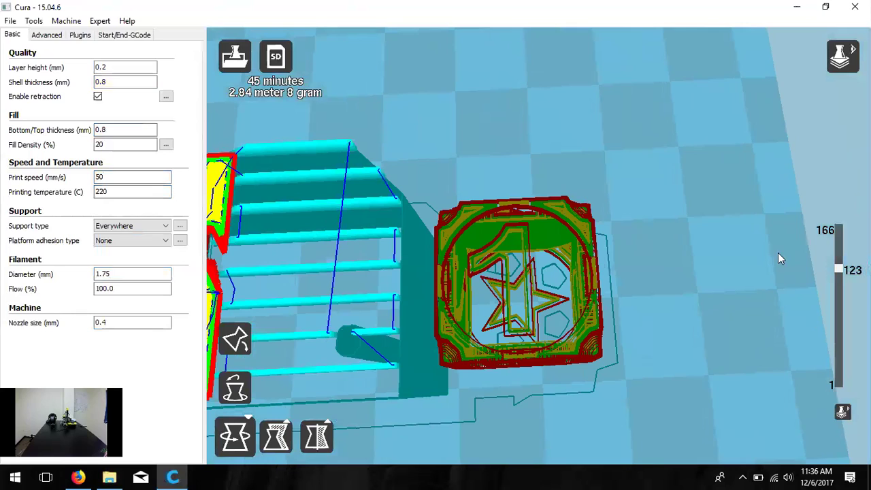
left_click_drag(839, 270, 840, 335)
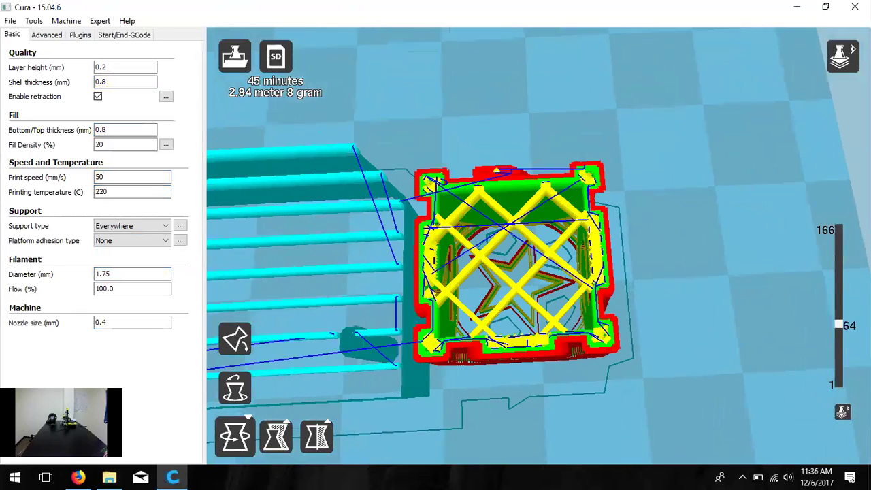
right_click_drag(658, 358, 646, 340)
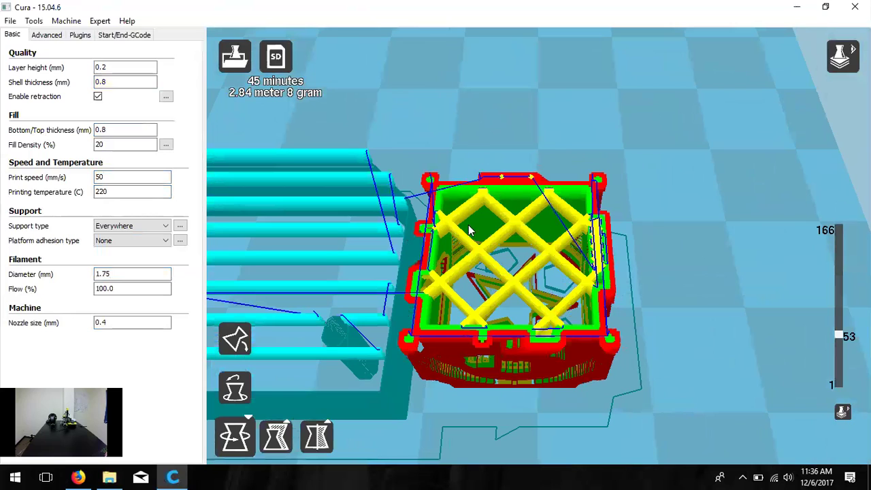
Try a fill density of 30% with a shell thickness of 1.6 mm and examine the dice's infill and walls
double_click(105, 145)
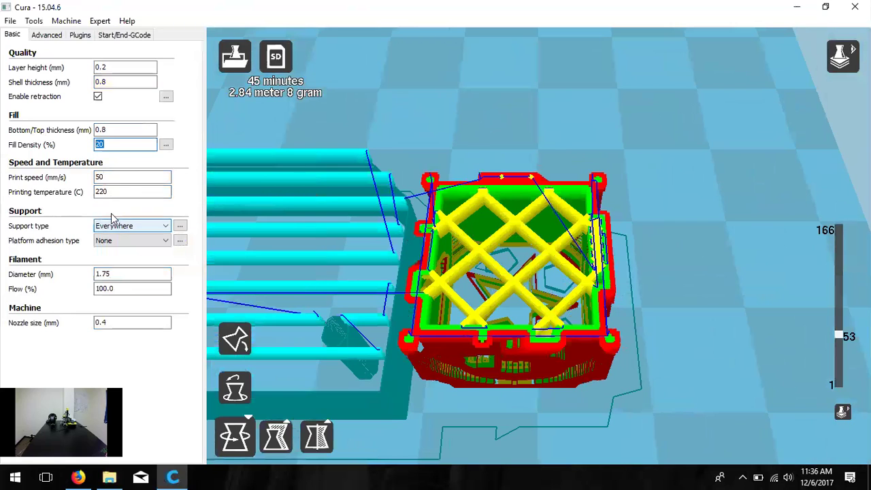
type("30")
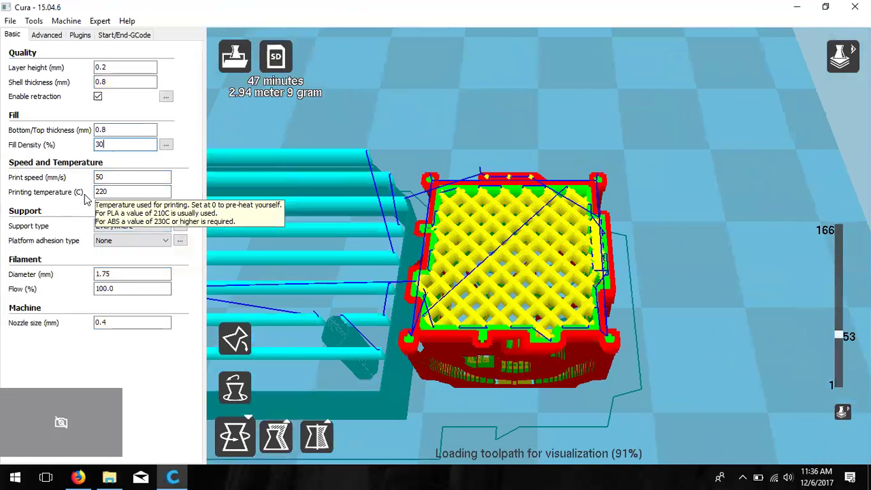
double_click(103, 82)
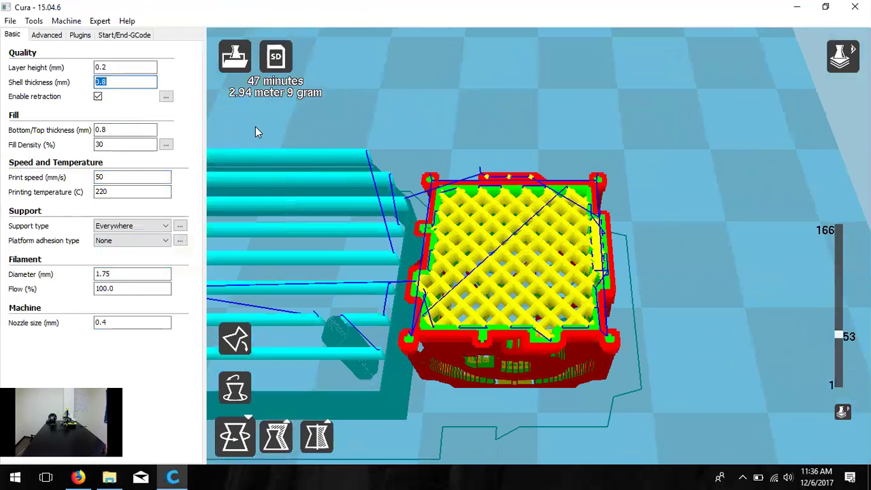
type("1.6")
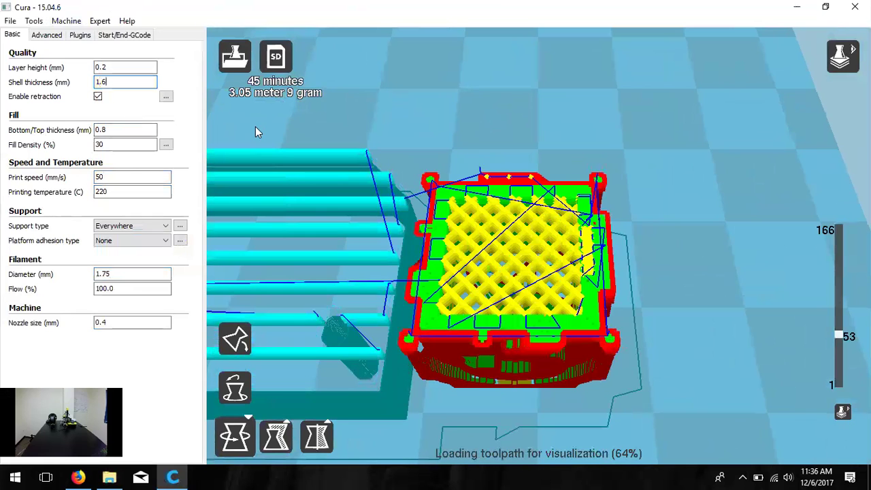
scroll(500, 311, "up", 3)
right_click_drag(500, 311, 495, 317)
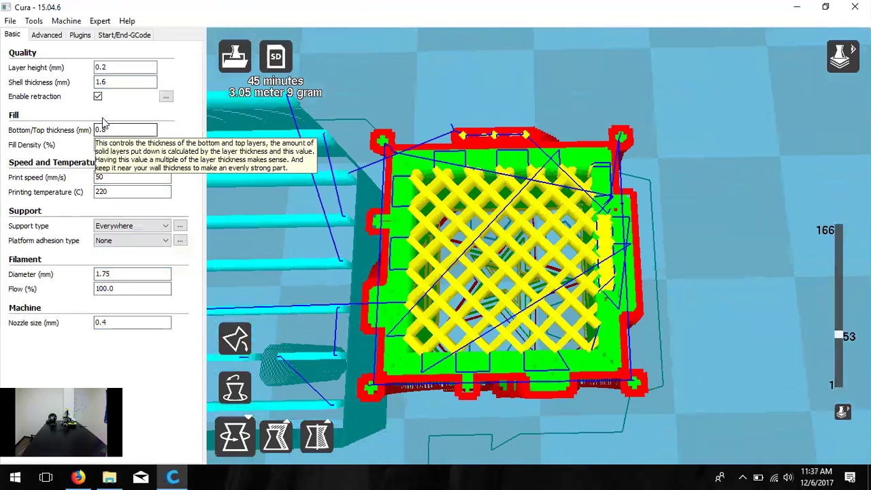
Set the shell thickness to 0.8 mm and the fill density to 10%, and check the dice's infill
left_click_drag(120, 82, 29, 80)
type("0.8")
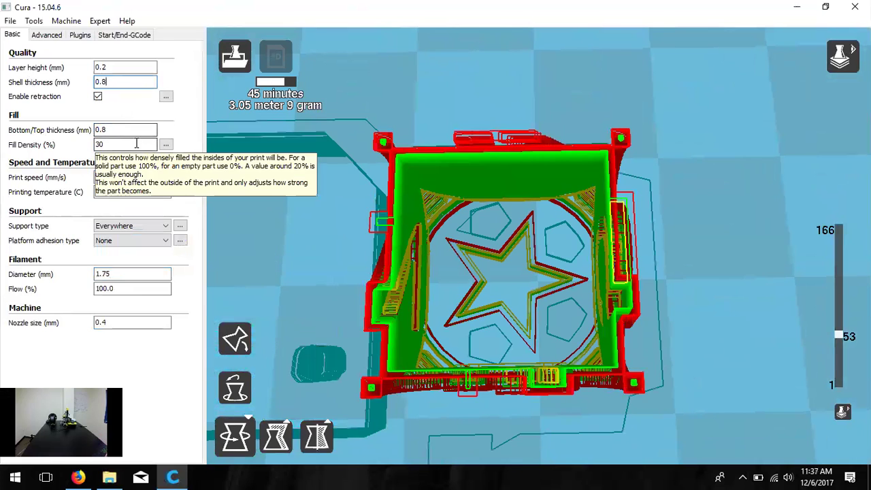
left_click_drag(126, 144, 5, 151)
type("10")
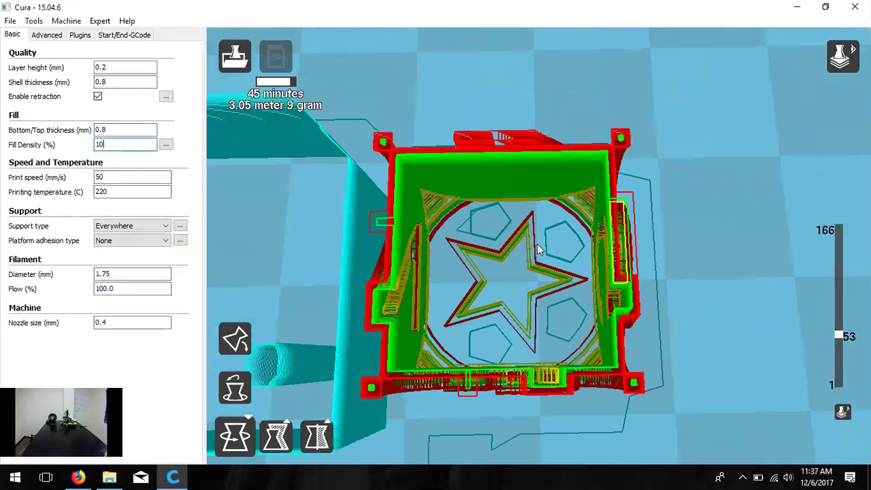
scroll(507, 317, "down", 5)
right_click_drag(505, 312, 501, 301)
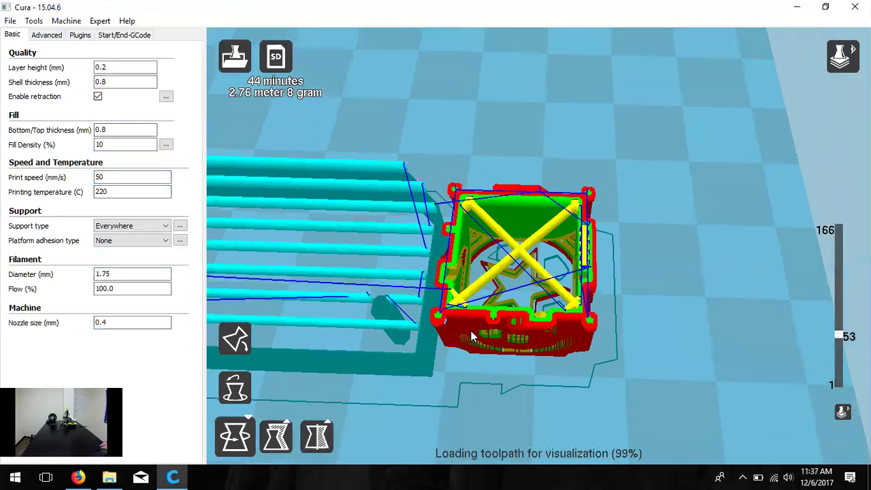
Lower the displayed layer to 1 and examine the first layer of the dice and the keychain's supports
scroll(471, 330, "down", 3)
right_click_drag(470, 322, 482, 303)
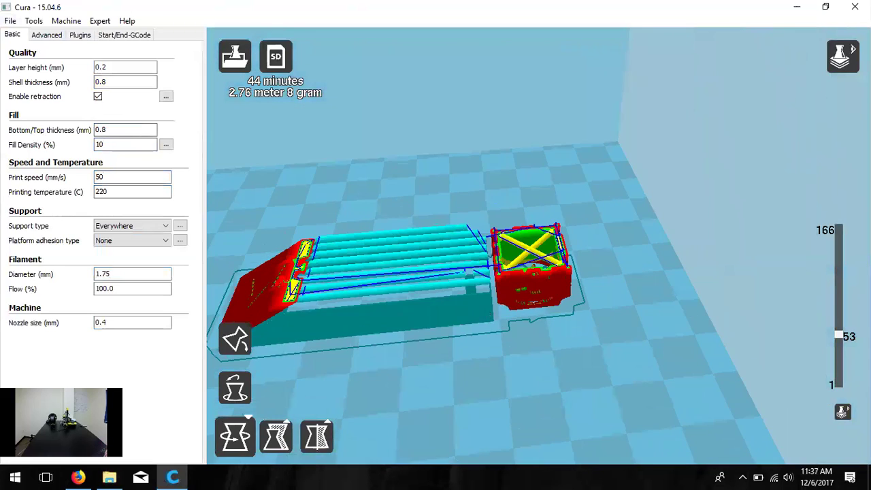
left_click_drag(842, 336, 840, 385)
right_click_drag(824, 426, 575, 373)
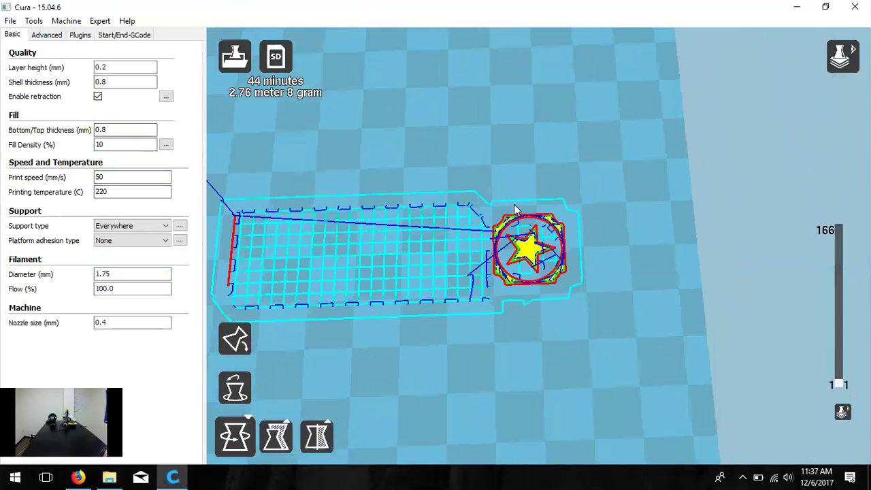
scroll(510, 290, "up", 2)
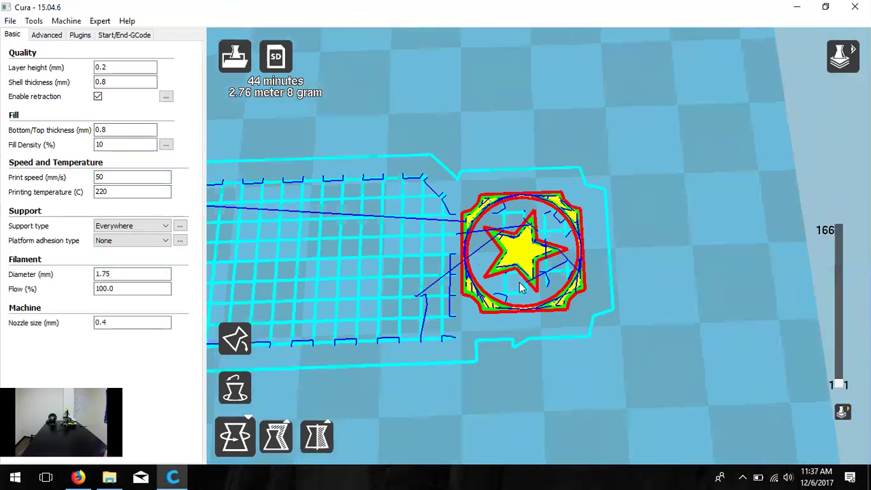
scroll(521, 292, "down", 3)
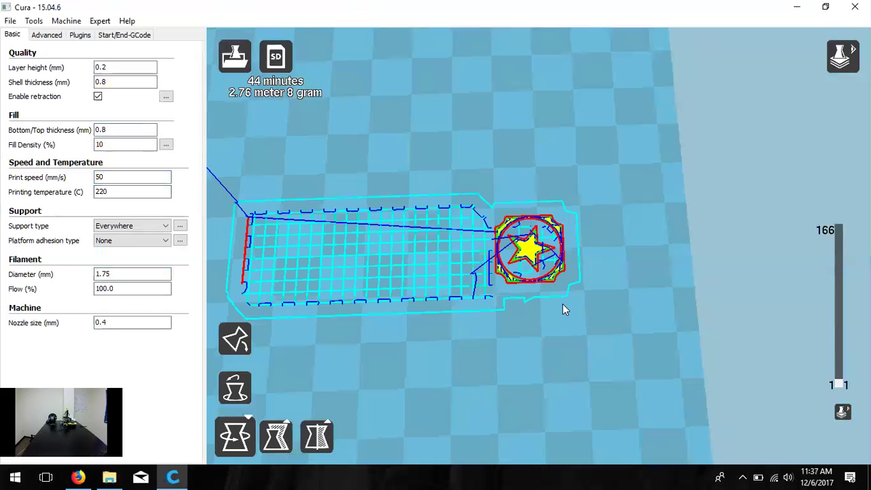
right_click_drag(554, 405, 551, 385)
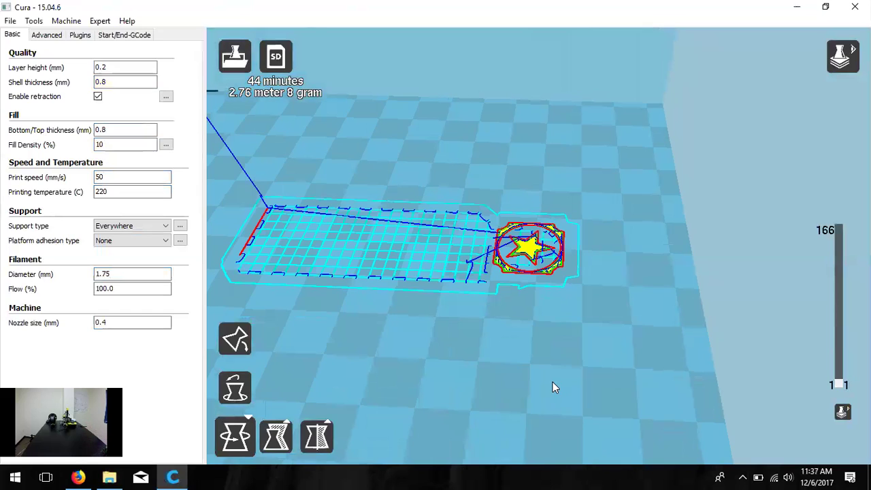
scroll(553, 360, "down", 5)
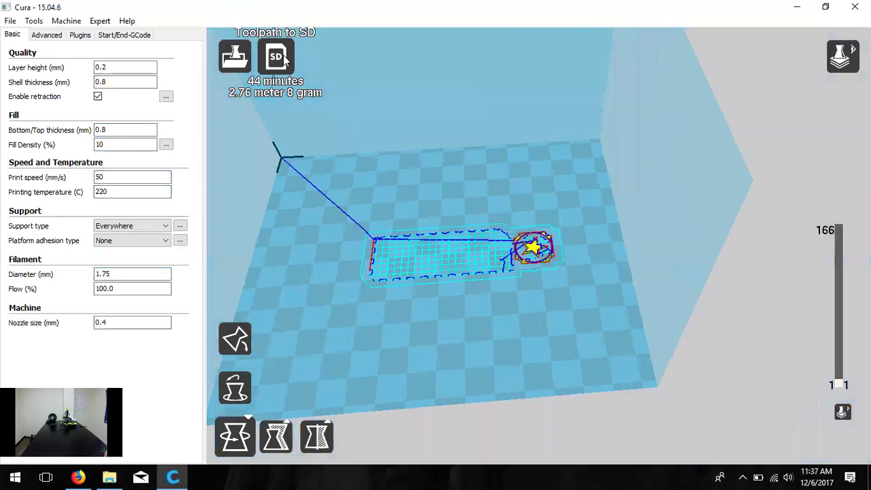
left_click(12, 21)
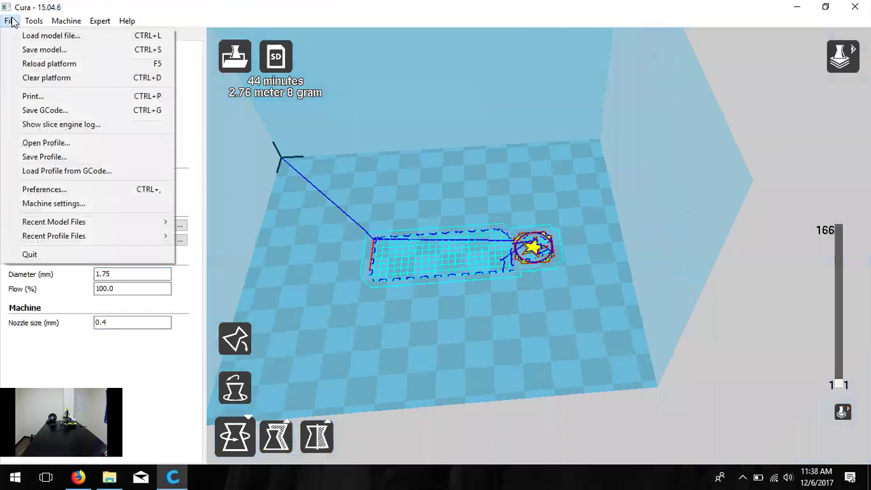
left_click(23, 113)
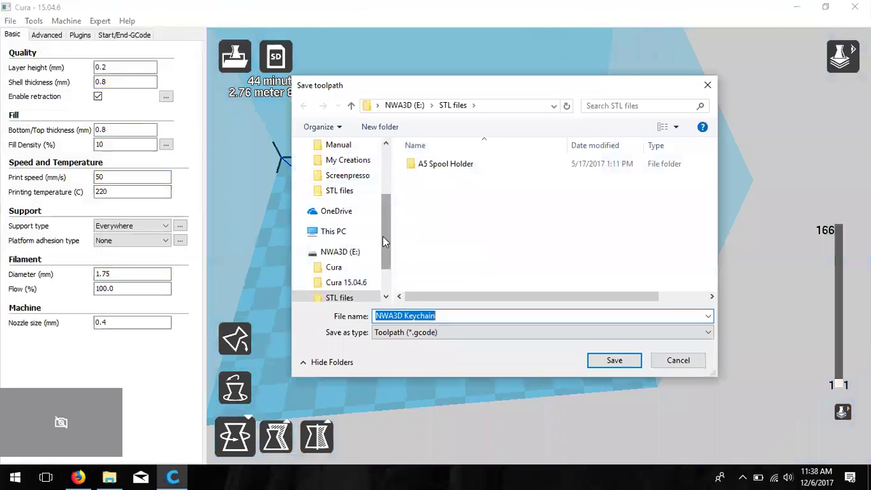
scroll(385, 259, "down", 1)
left_click(338, 206)
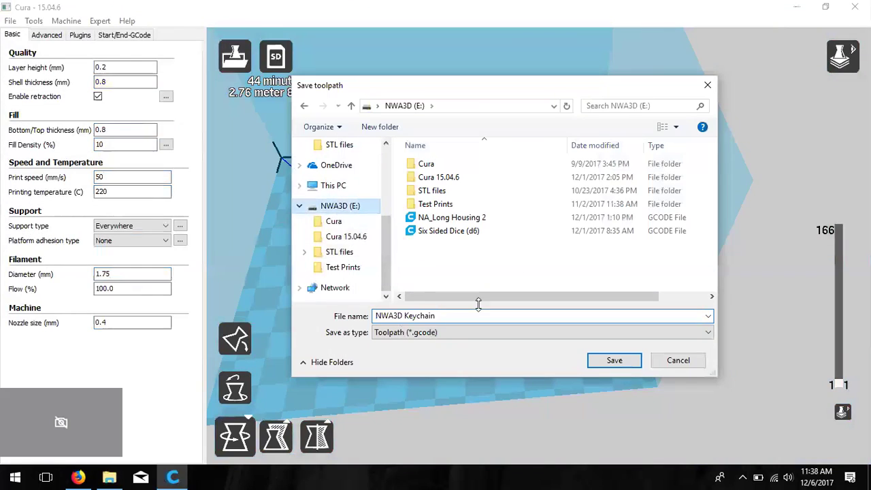
left_click(679, 361)
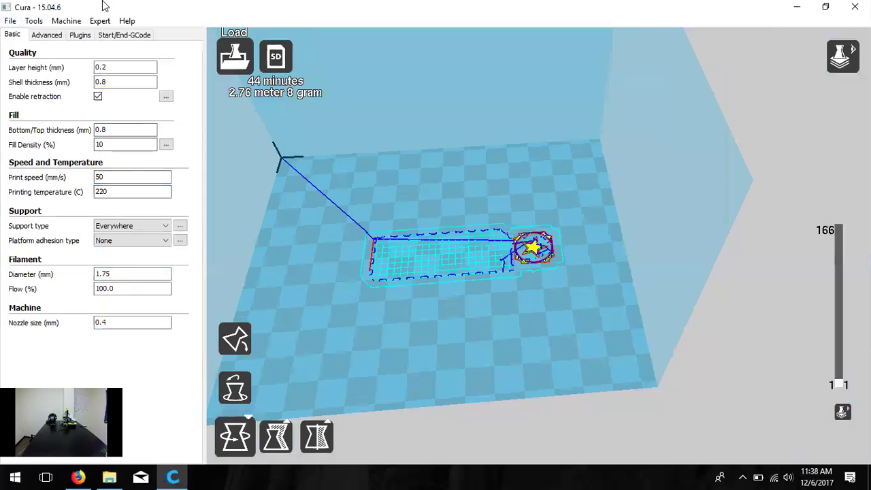
Save the sliced models as a GCode file named "Keychain and Dice" at the root of the NWA3D (E:) drive
left_click(10, 21)
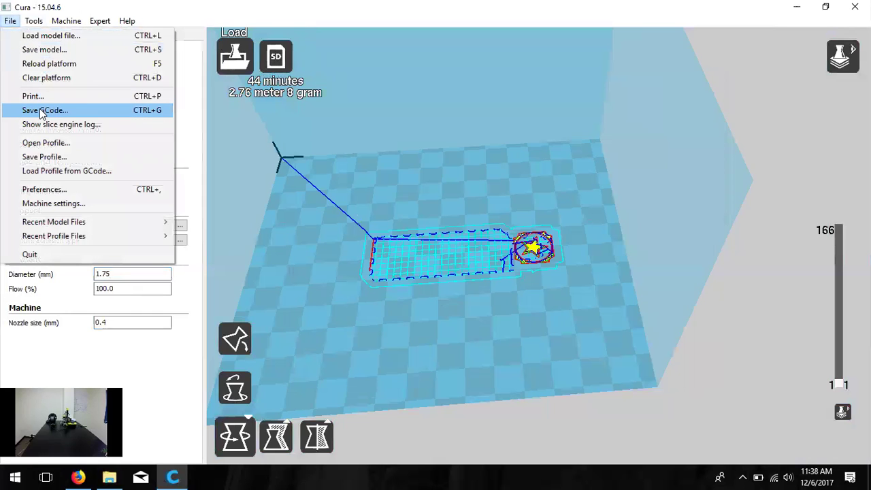
left_click(43, 110)
scroll(381, 230, "down", 1)
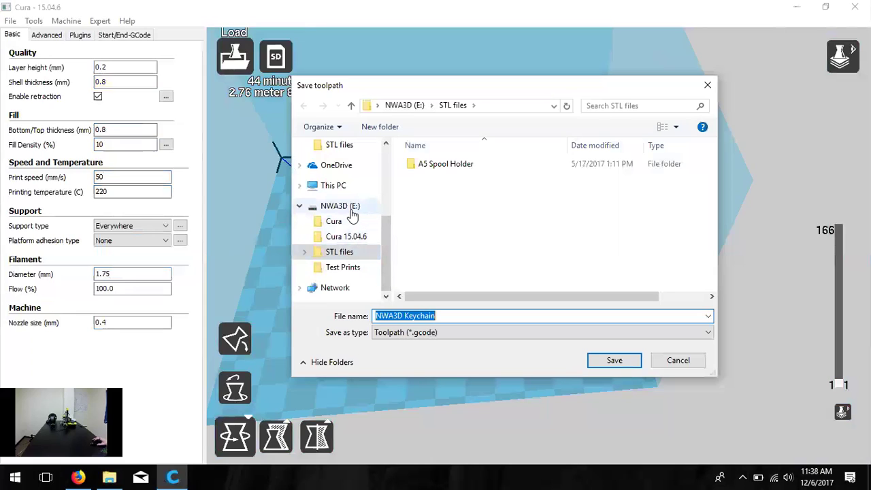
left_click(352, 216)
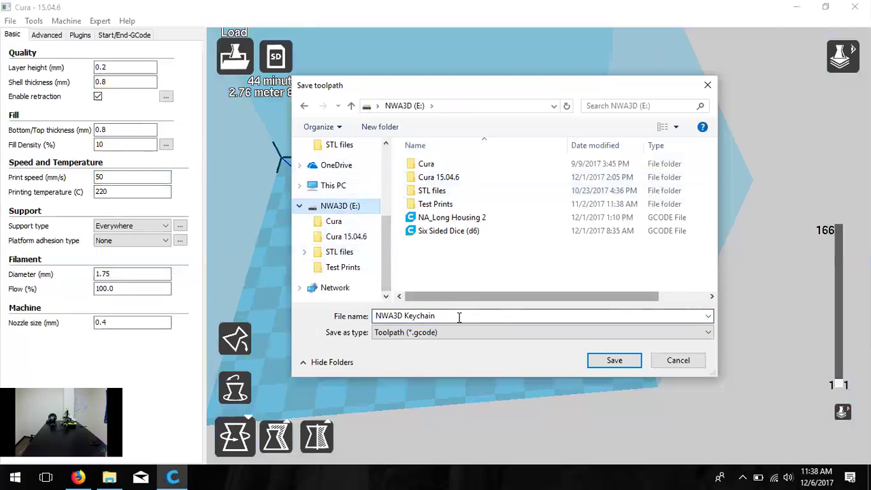
left_click_drag(462, 316, 254, 317)
type("Keyc")
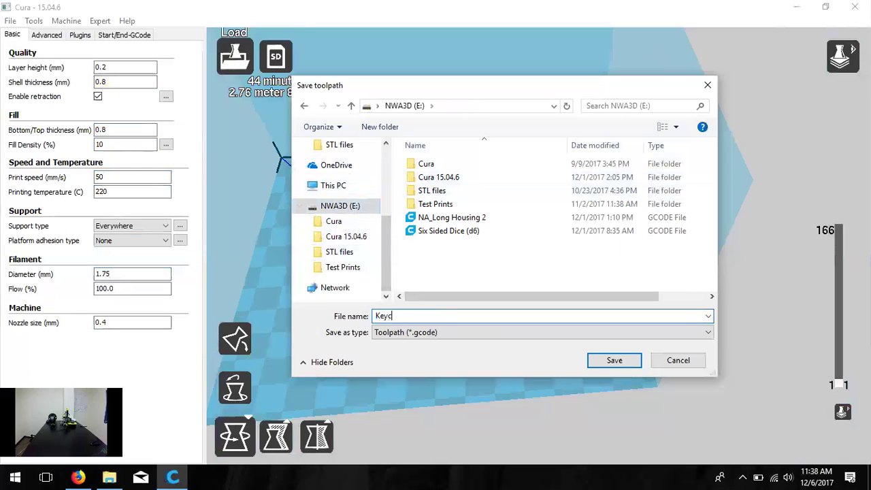
type("hain u")
key("BackSpace")
type("and Dice")
left_click(599, 365)
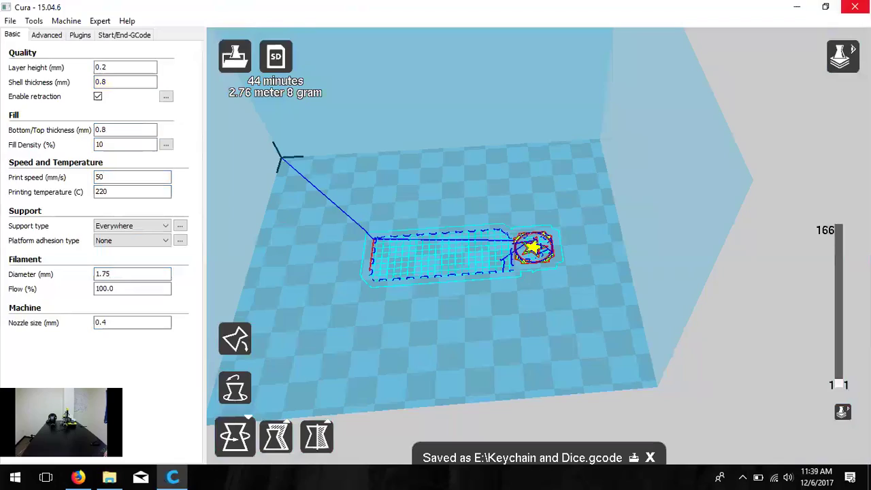
Close Cura and show the contents of the NWA3D (E:) drive in File Explorer
left_click(855, 7)
left_click(15, 478)
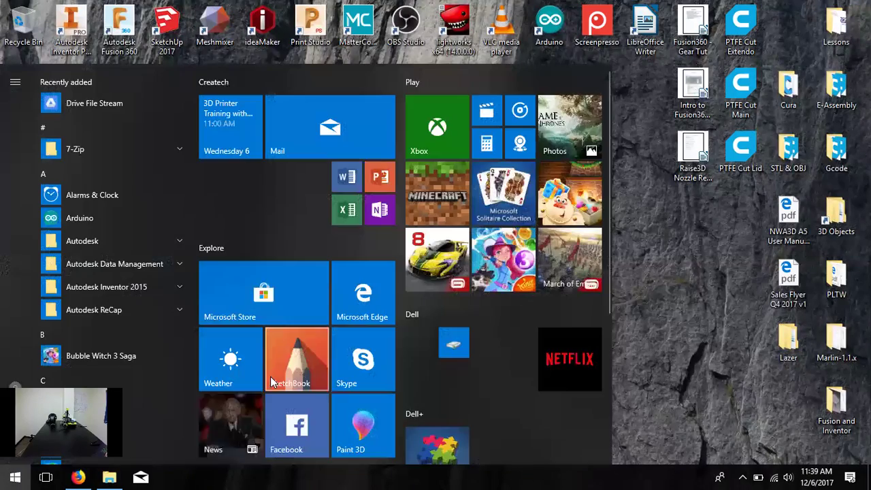
left_click(109, 477)
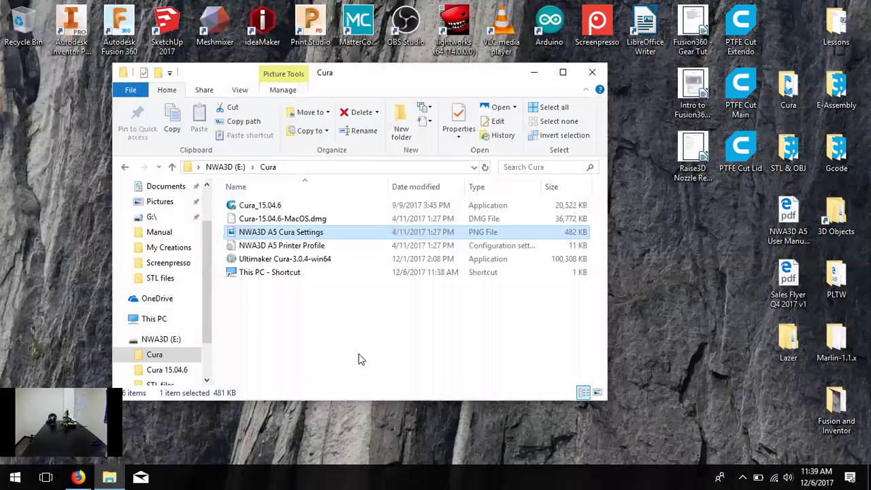
left_click_drag(381, 82, 486, 86)
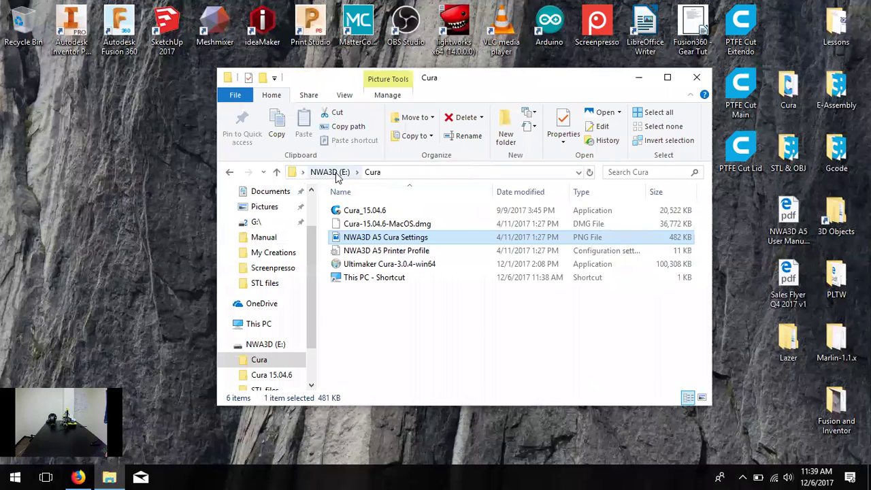
left_click(344, 173)
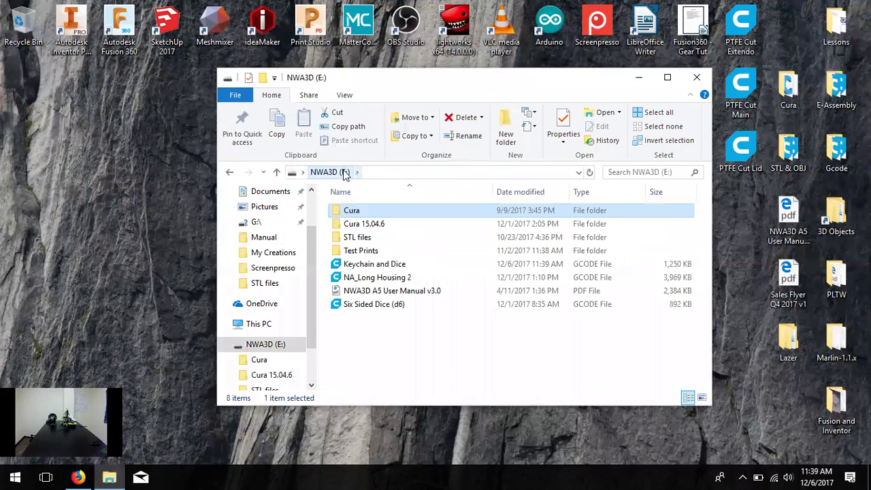
Try to eject the NWA3D (E:) drive while its folder window is open
scroll(276, 278, "down", 1)
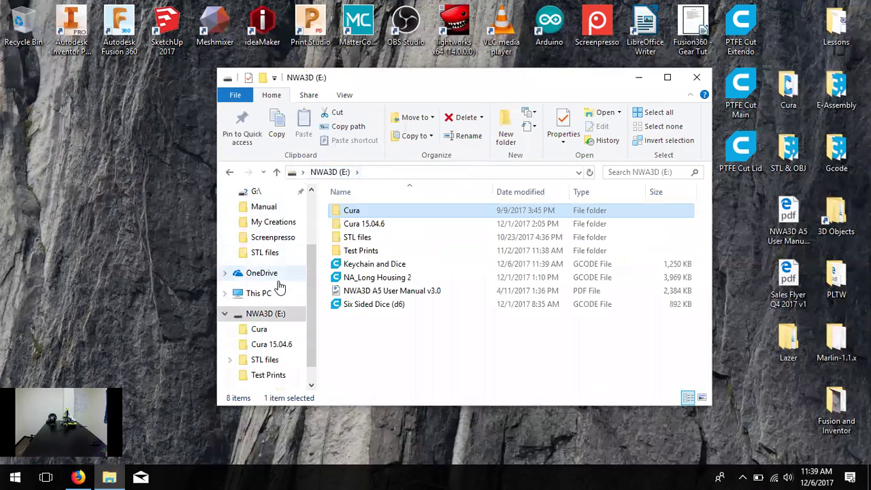
right_click(275, 319)
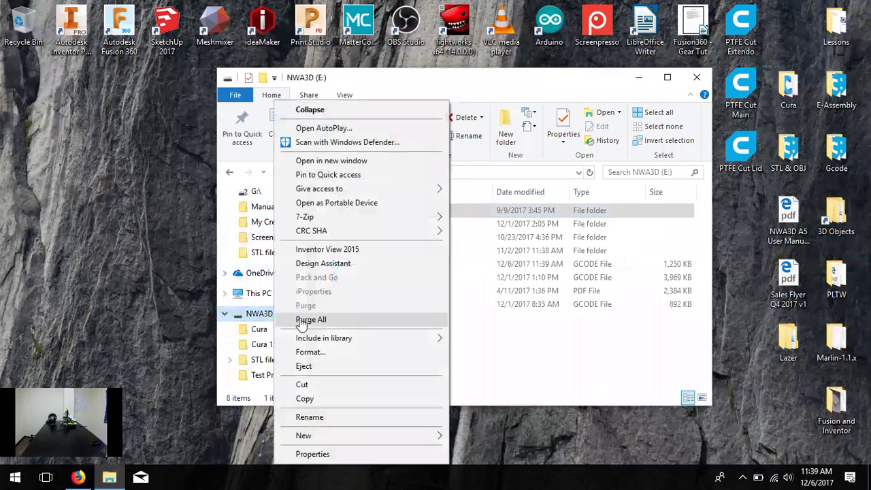
left_click(320, 367)
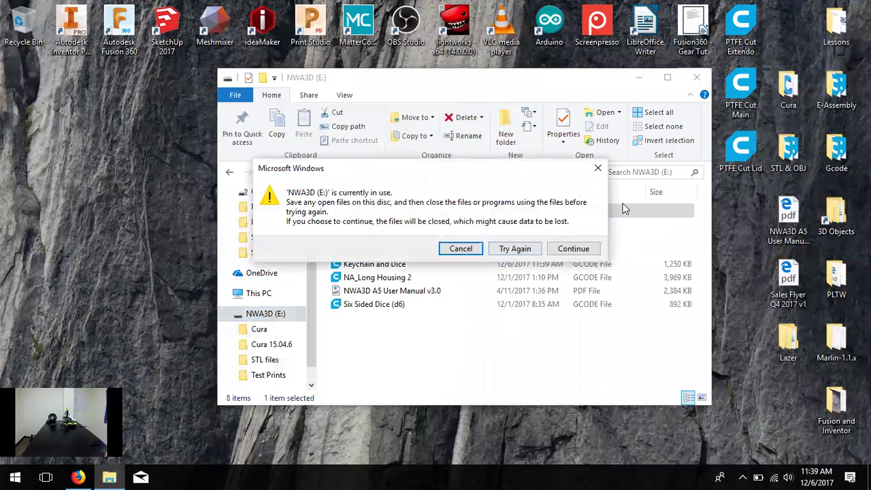
left_click(461, 249)
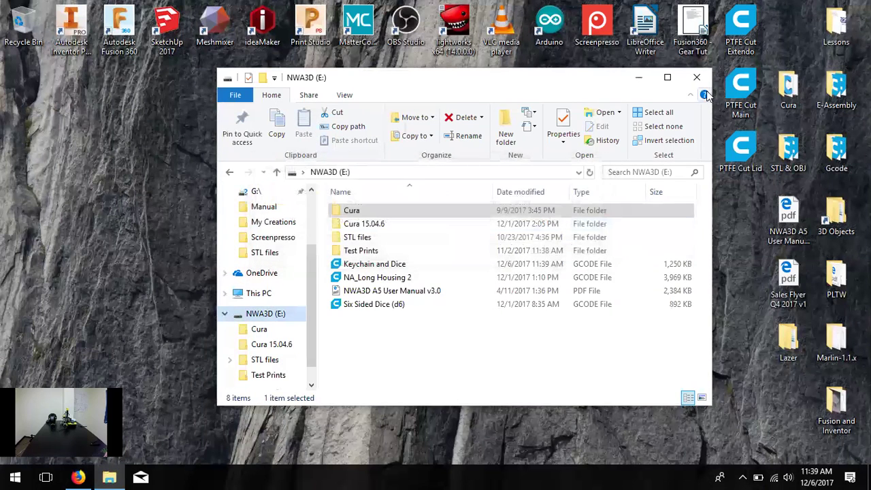
Close the drive's folder window, eject the NWA3D (E:) drive from a fresh File Explorer window, and close that window
left_click(697, 77)
left_click(109, 477)
scroll(272, 306, "down", 1)
right_click(266, 345)
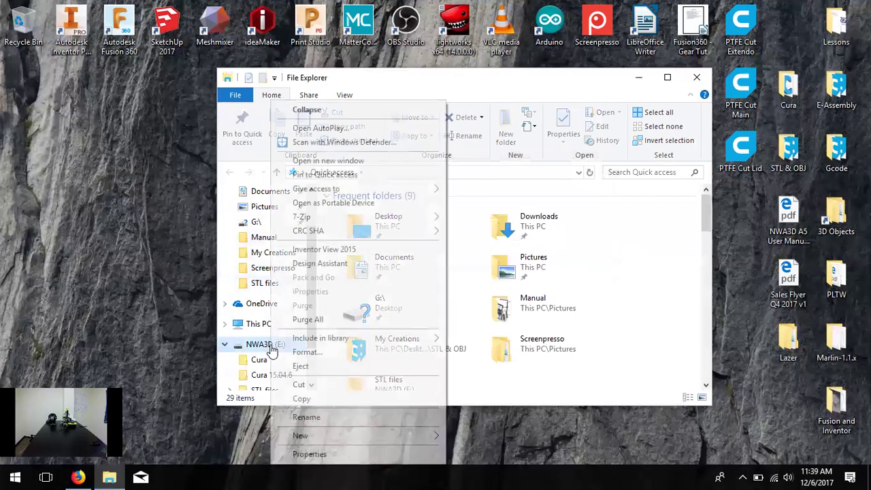
left_click(320, 368)
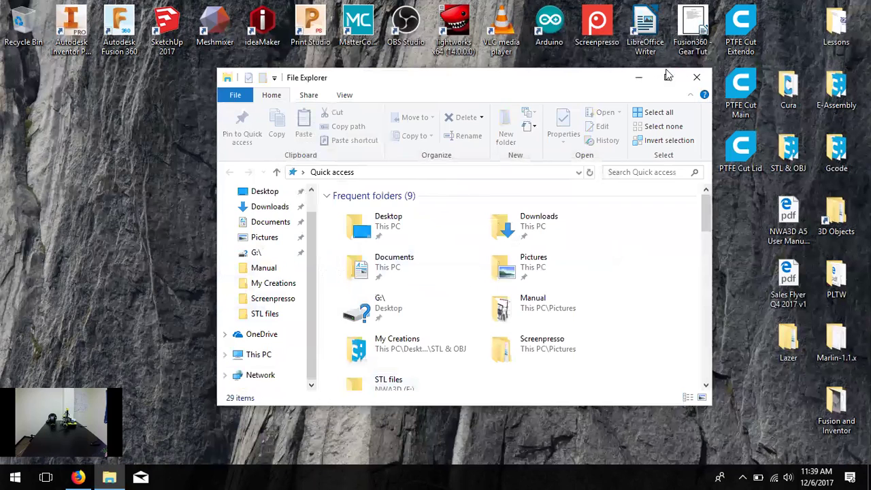
left_click(698, 79)
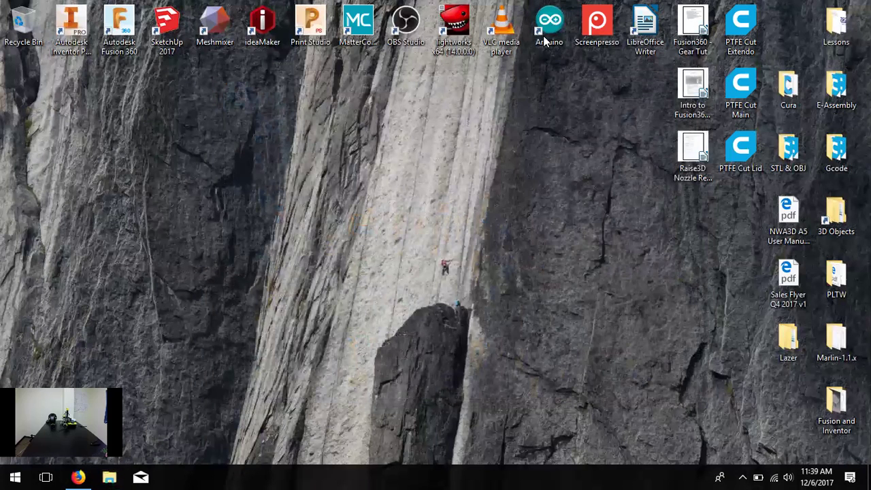